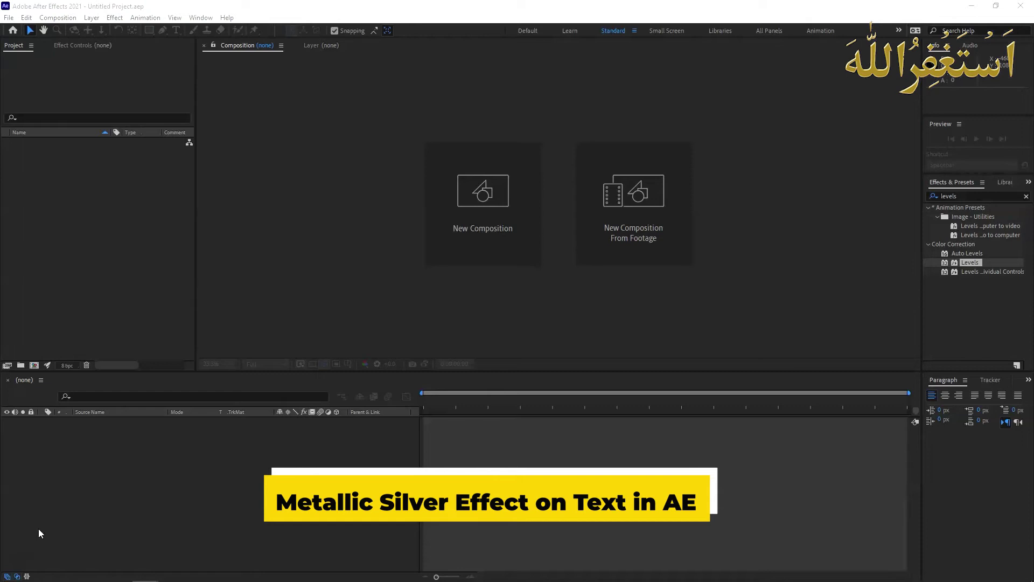
# Create a new HDTV 1080 24 composition and change its duration to 0:00:05:00
pyautogui.click(98, 375)
pyautogui.click(47, 371)
pyautogui.click(469, 231)
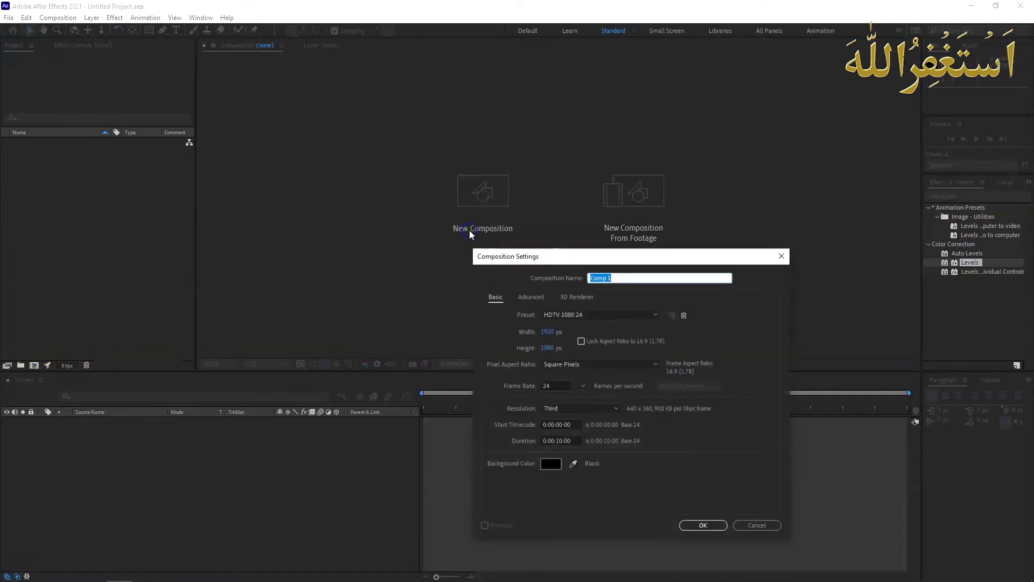
pyautogui.moveTo(598, 256); pyautogui.dragTo(512, 132)
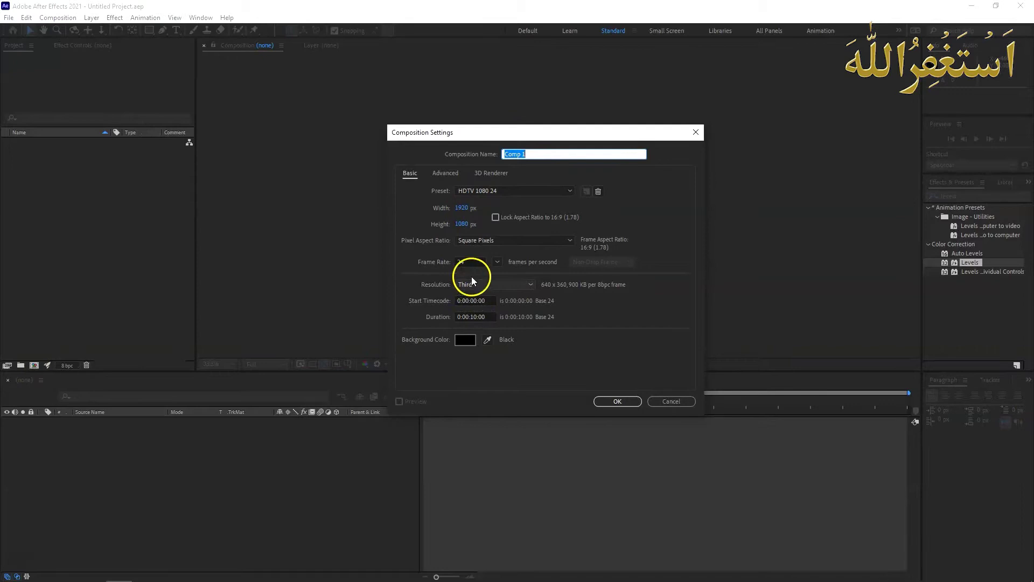
pyautogui.click(473, 319)
pyautogui.press('BackSpace')
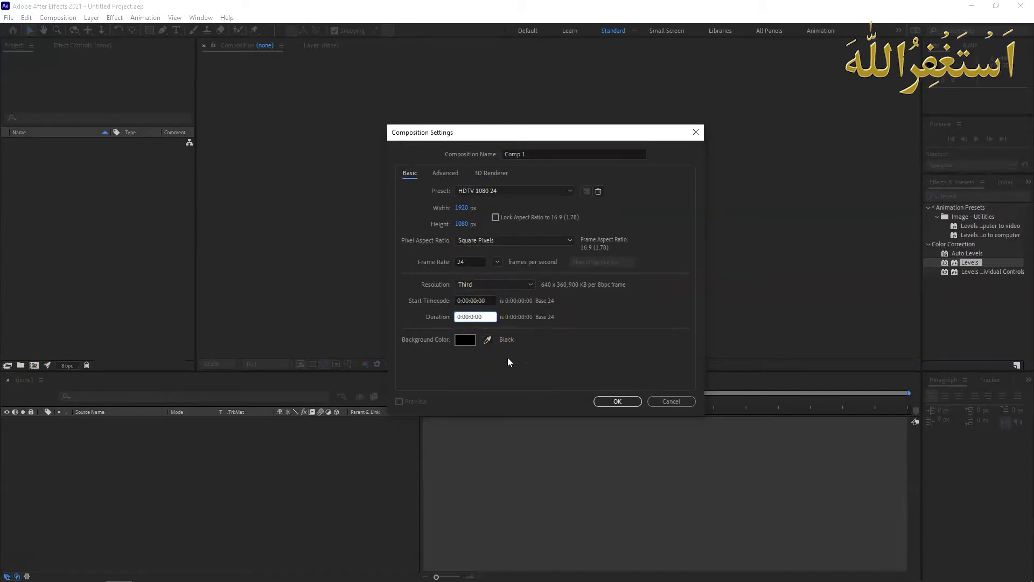
pyautogui.write('5')
# Confirm Comp 1 and add a full-frame black solid layer, Black Solid 1
pyautogui.click(617, 401)
pyautogui.rightClick(165, 447)
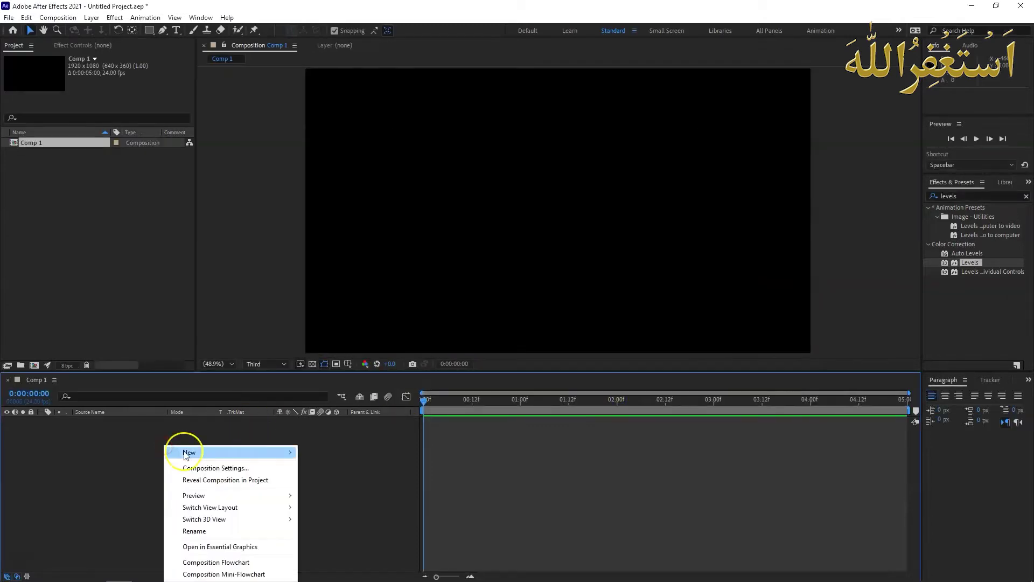
pyautogui.moveTo(186, 455)
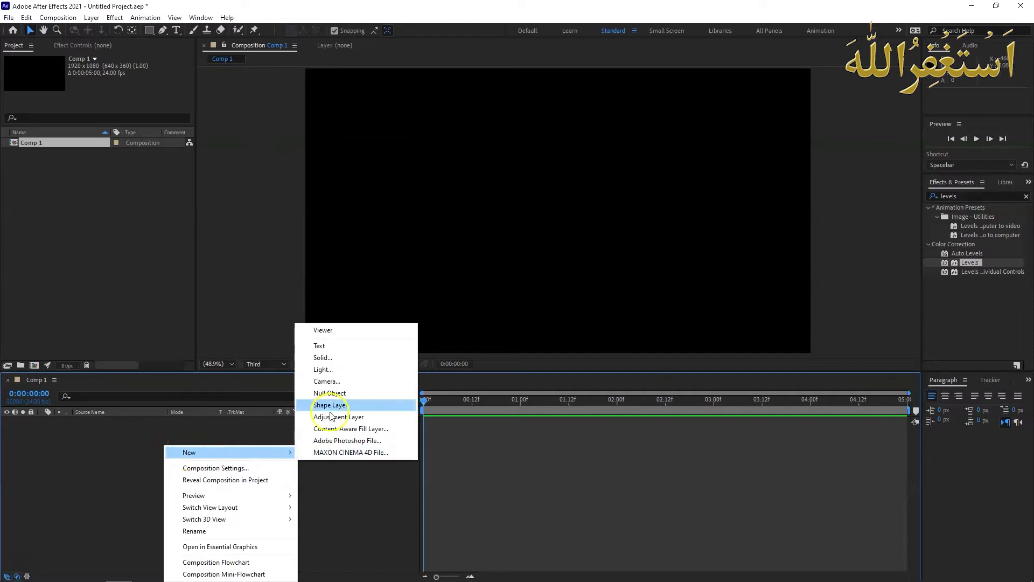
pyautogui.click(347, 358)
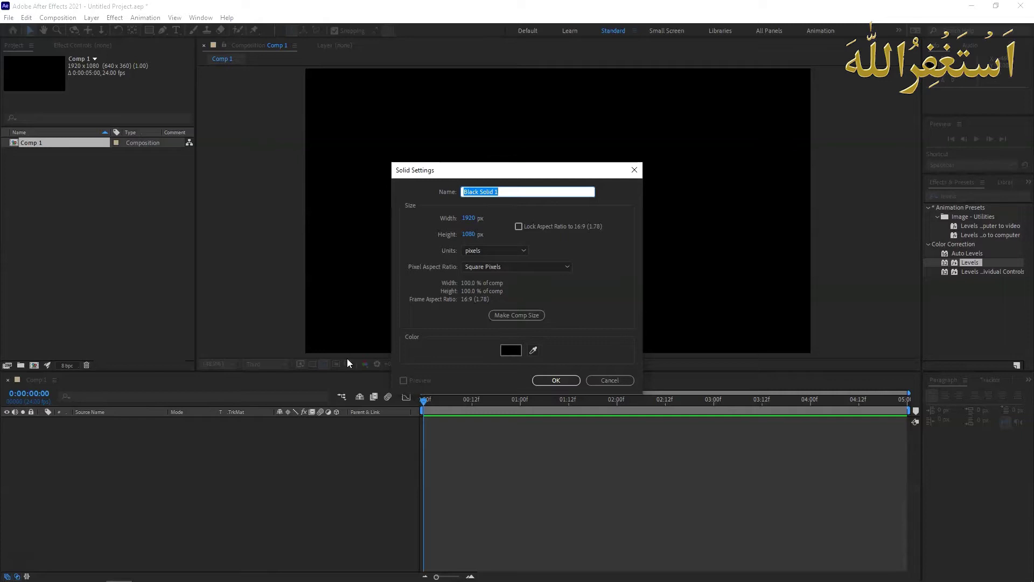
pyautogui.click(573, 382)
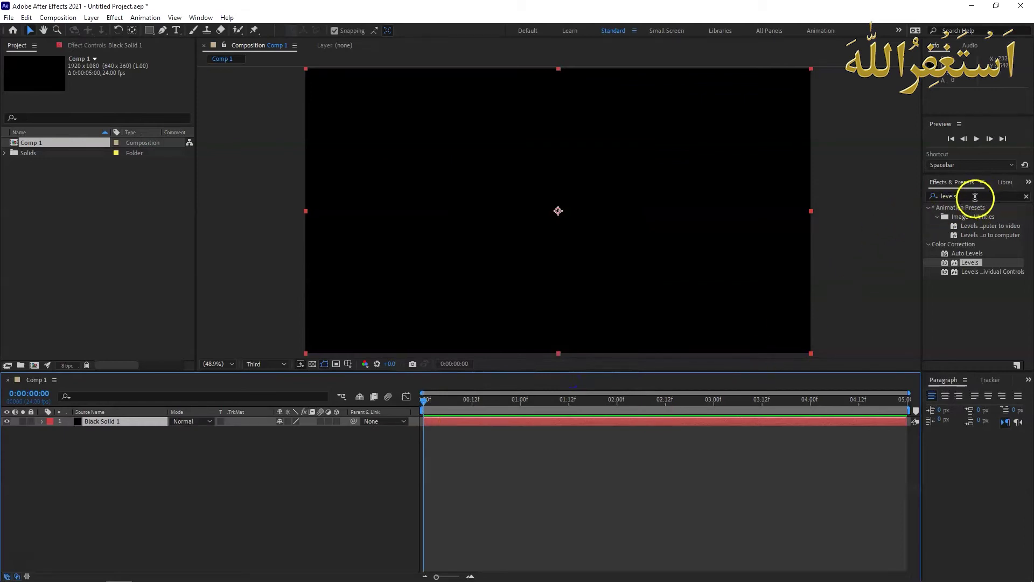
pyautogui.click(974, 197)
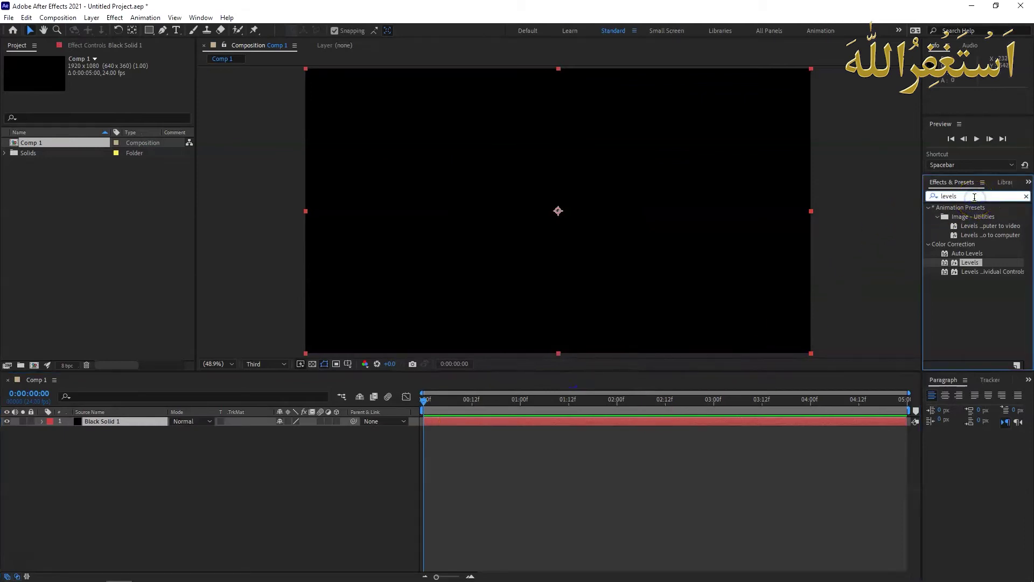
# Search Effects & Presets for 'fractal' and drop Fractal Noise onto Black Solid 1
pyautogui.press('BackSpace')
pyautogui.press('BackSpace')
pyautogui.press('BackSpace')
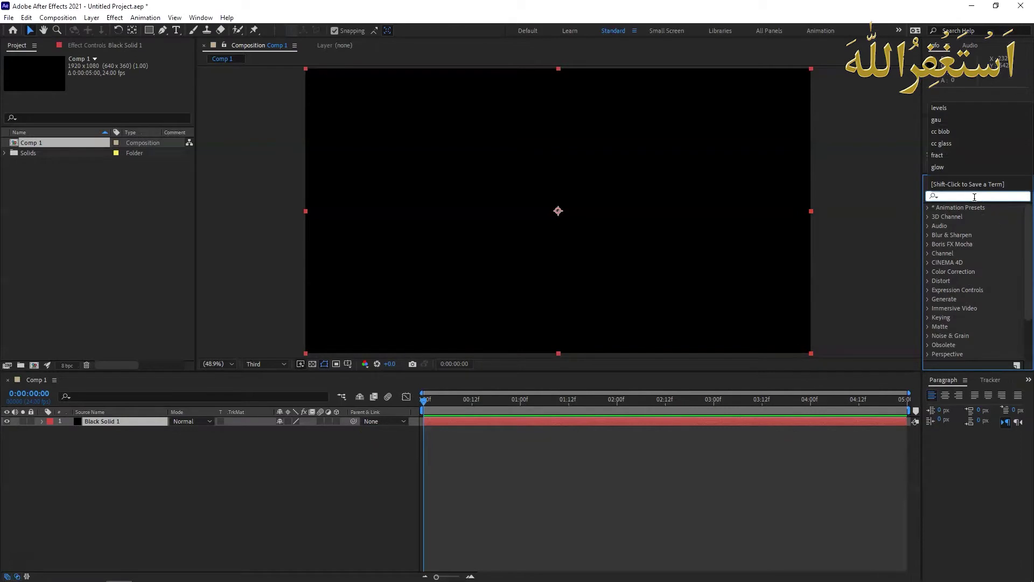
pyautogui.write('fracta')
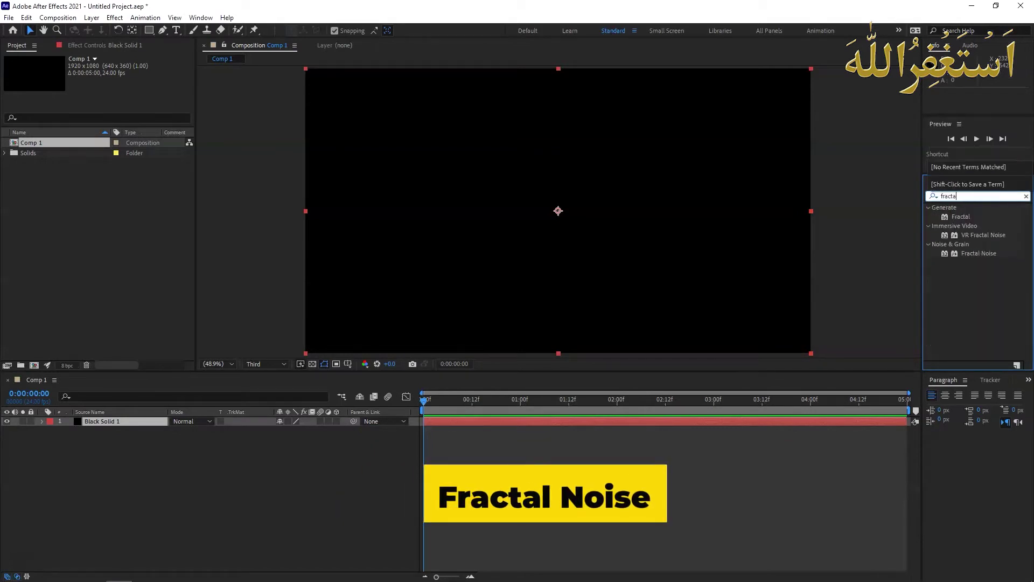
pyautogui.write('l')
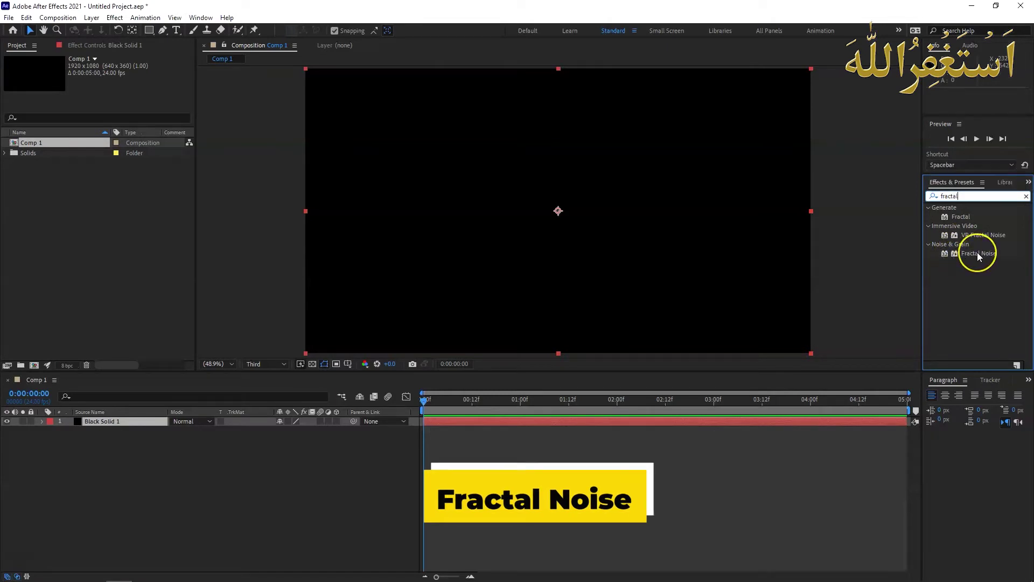
pyautogui.moveTo(977, 253)
pyautogui.mouseDown()
pyautogui.moveTo(866, 301)
pyautogui.moveTo(459, 420)
pyautogui.mouseUp()
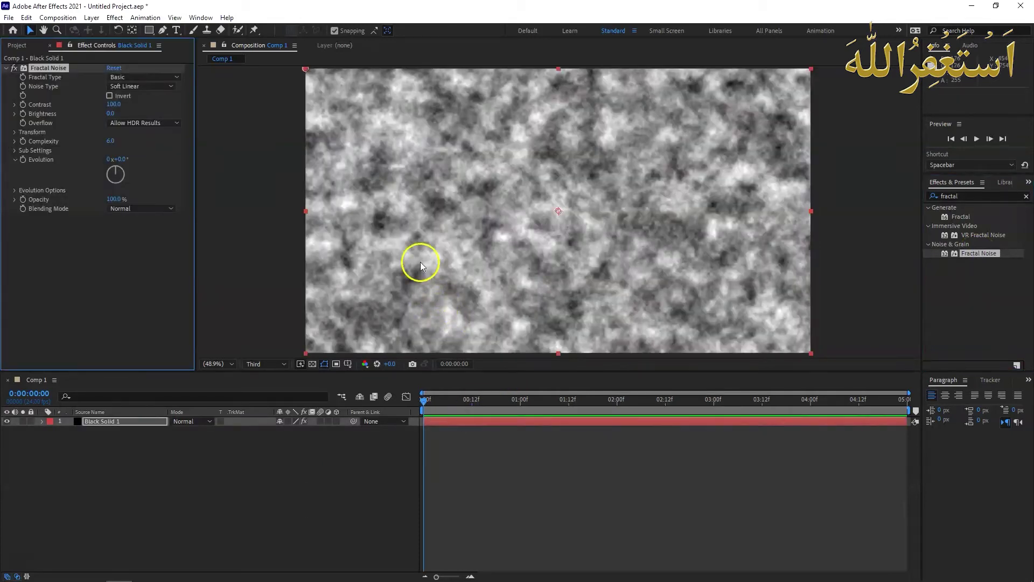
# Set Fractal Type to Turbulent Smooth, Contrast to 120 and Brightness to 6
pyautogui.click(119, 78)
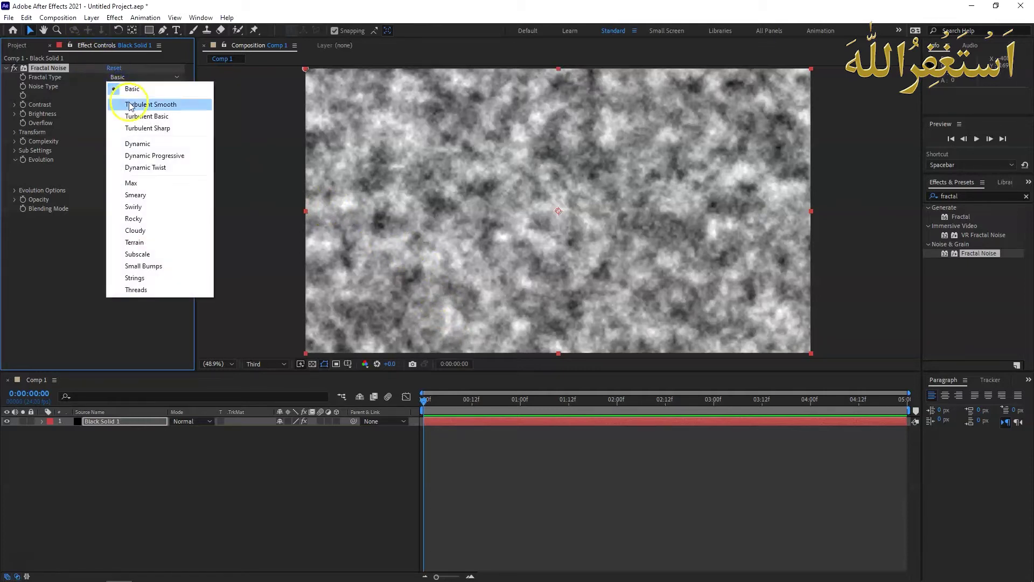
pyautogui.click(136, 104)
pyautogui.click(109, 104)
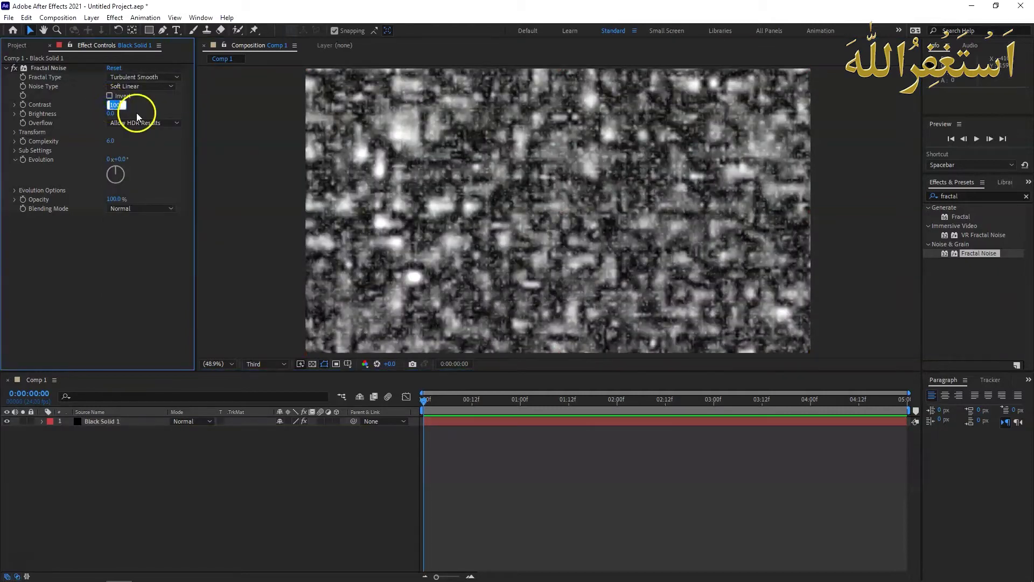
pyautogui.write('120')
pyautogui.press('Return')
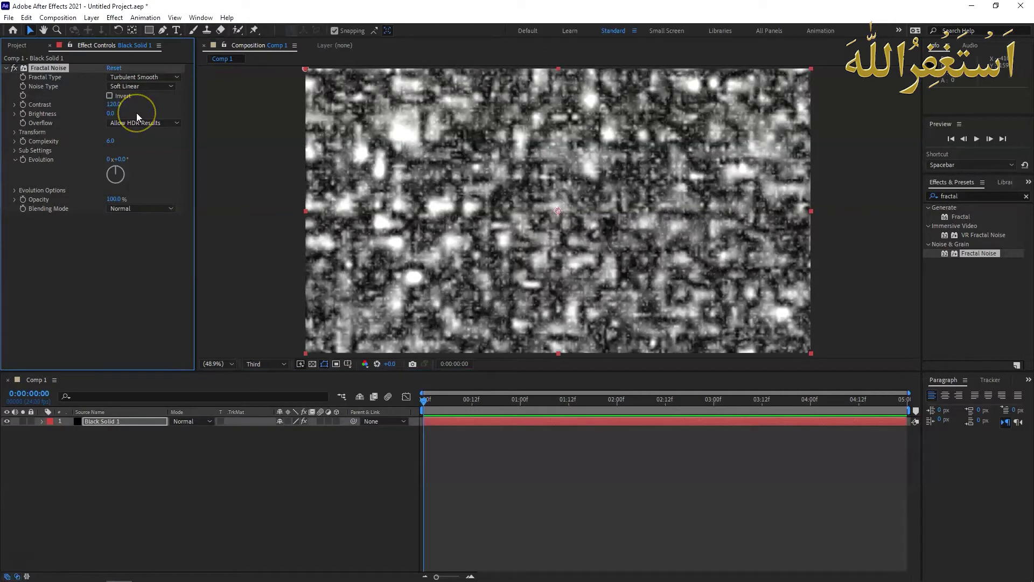
pyautogui.moveTo(105, 112); pyautogui.dragTo(124, 112)
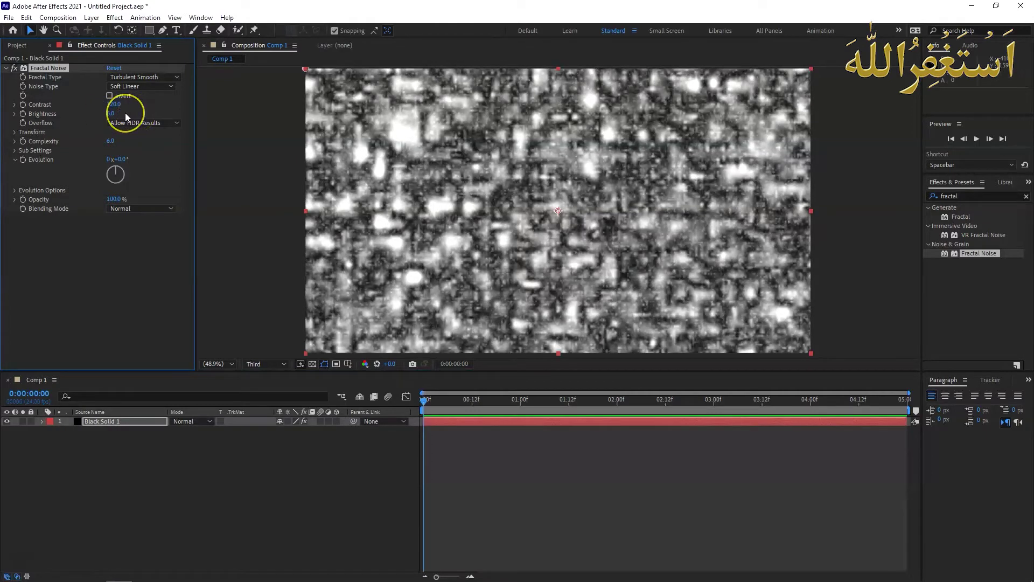
# Turn off Uniform Scaling, set Scale Height to 10000 and Complexity to 2
pyautogui.click(16, 137)
pyautogui.click(15, 132)
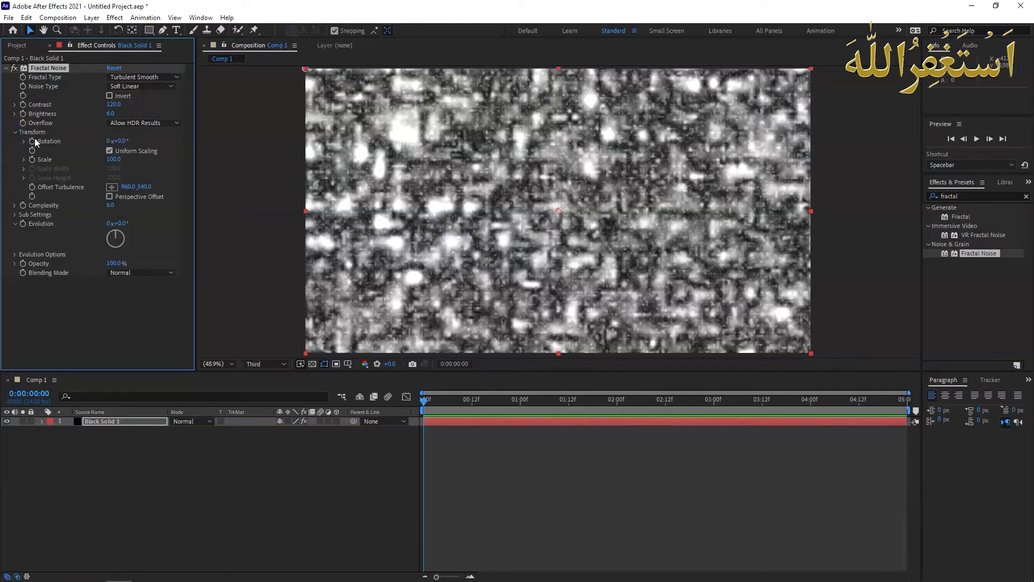
pyautogui.click(109, 151)
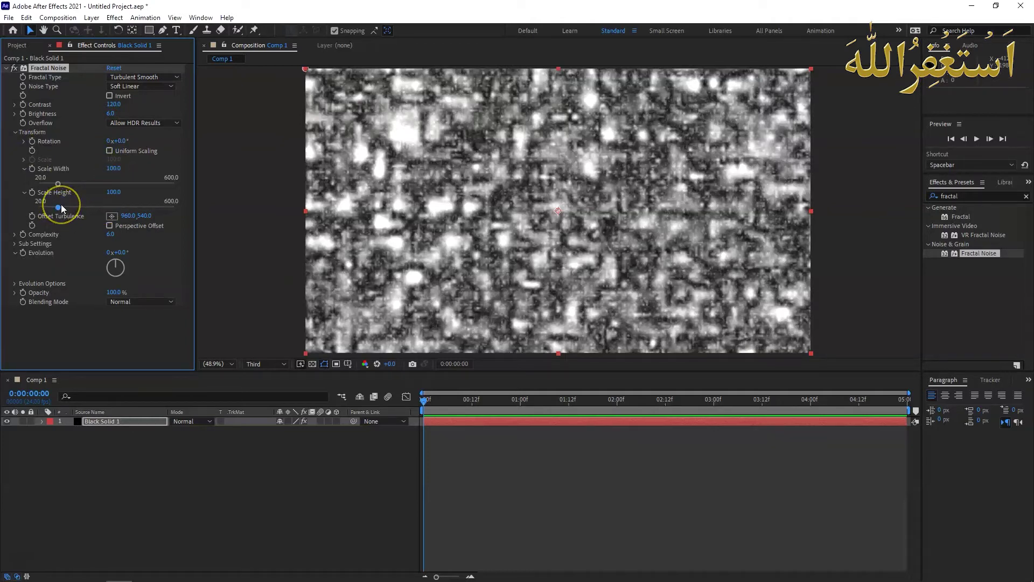
pyautogui.click(113, 191)
pyautogui.write('10')
pyautogui.write('000')
pyautogui.press('Return')
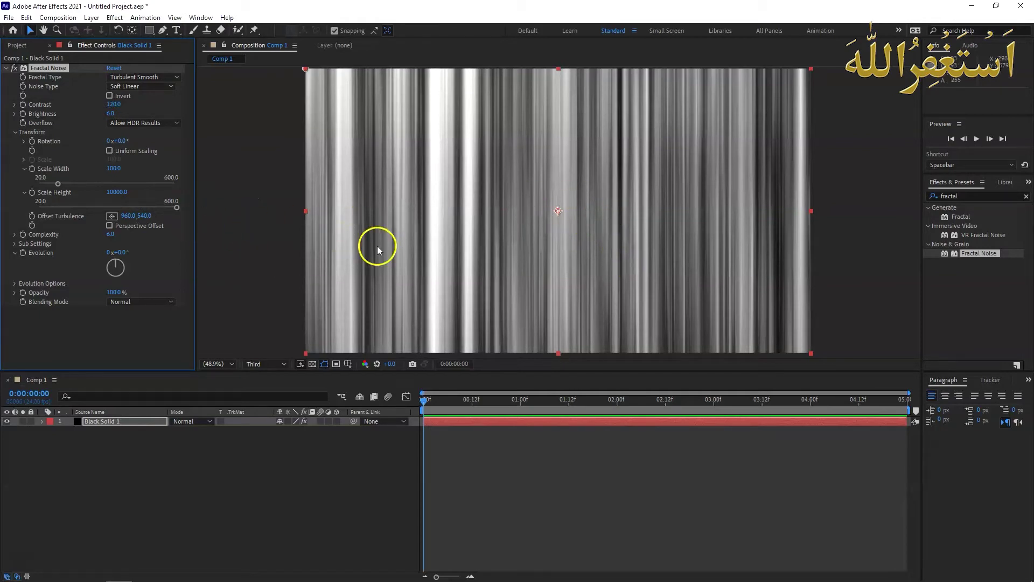
pyautogui.click(110, 235)
pyautogui.write('2')
pyautogui.press('Return')
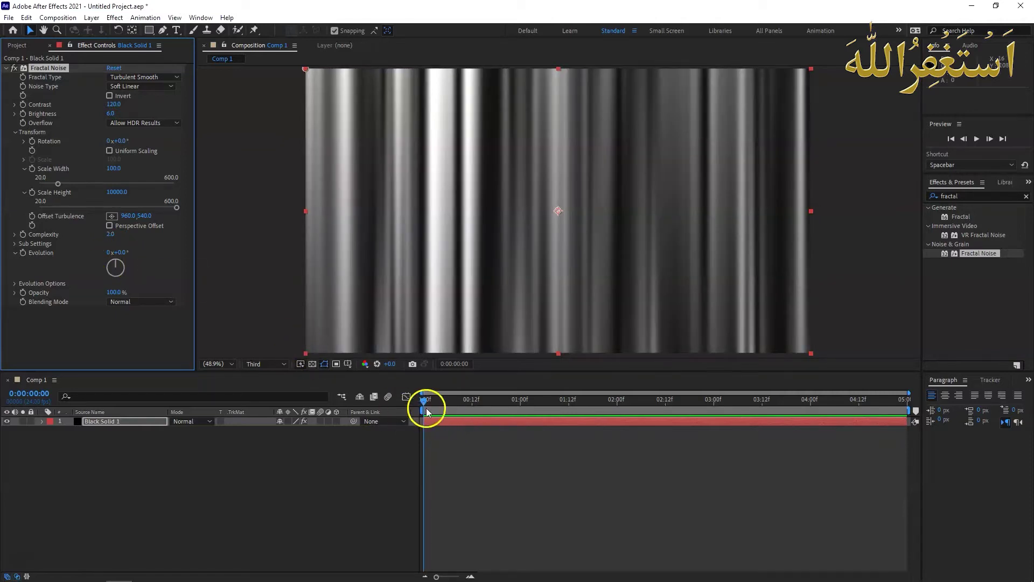
# Keyframe Offset Turbulence from frame 0, shifting X right at ~2 seconds and back left near the end
pyautogui.click(425, 403)
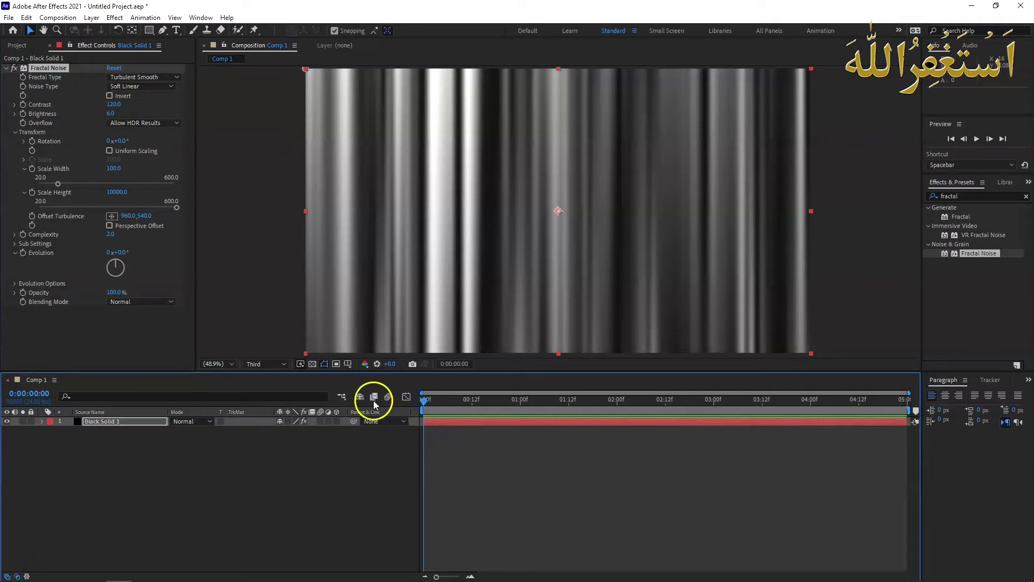
pyautogui.click(31, 216)
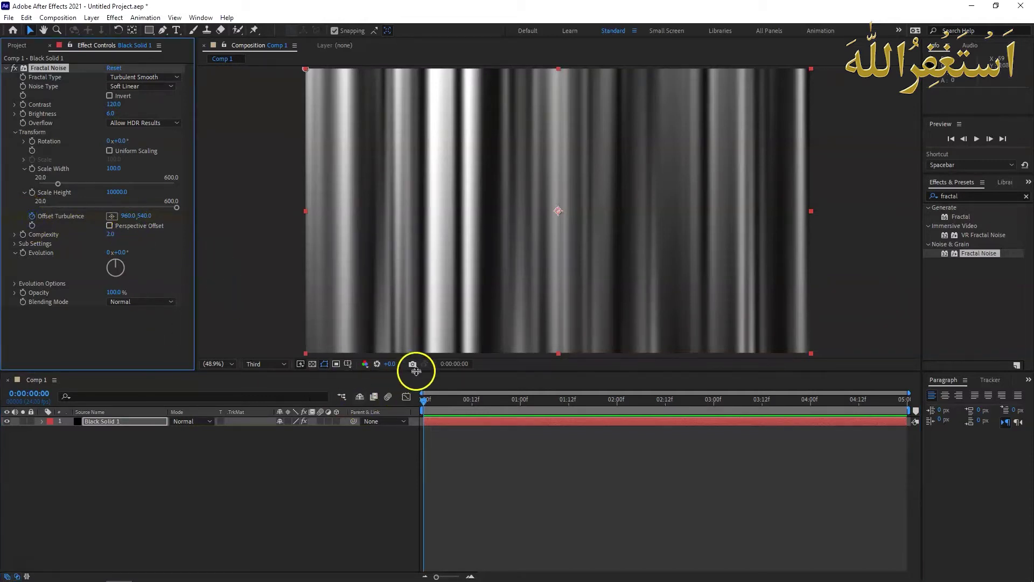
pyautogui.moveTo(425, 401); pyautogui.dragTo(665, 406)
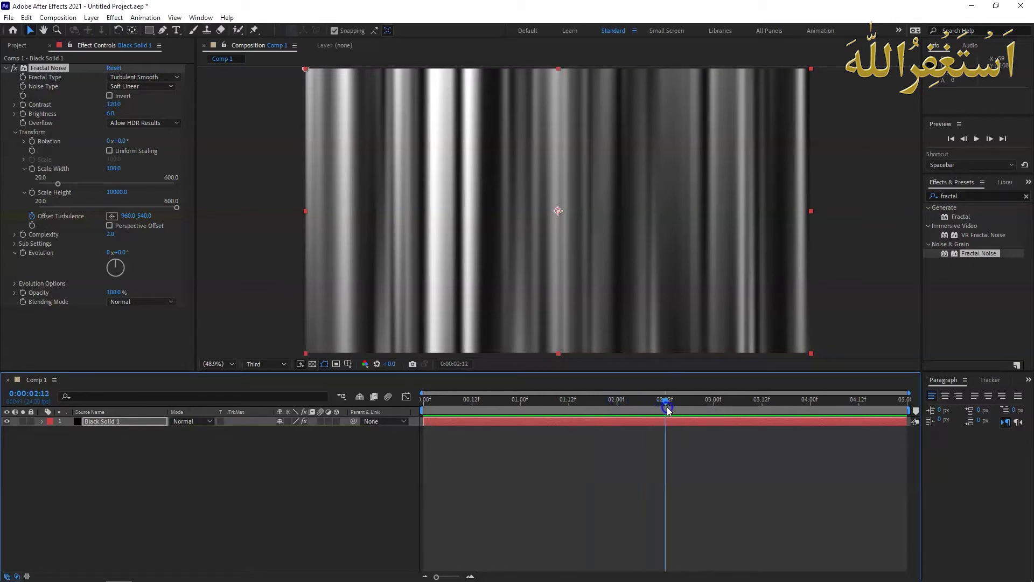
pyautogui.moveTo(124, 216); pyautogui.dragTo(590, 225)
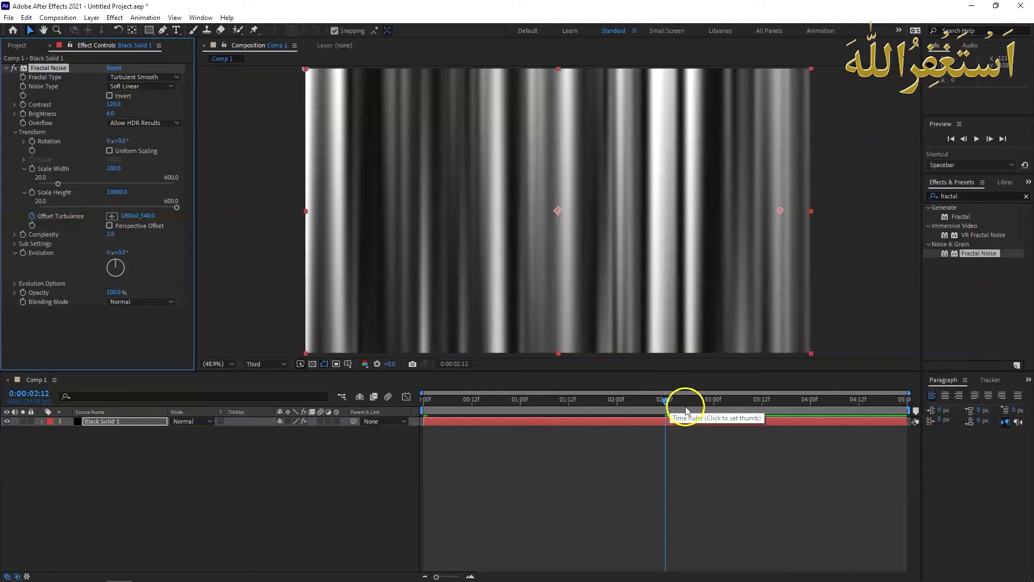
pyautogui.moveTo(664, 402); pyautogui.dragTo(909, 402)
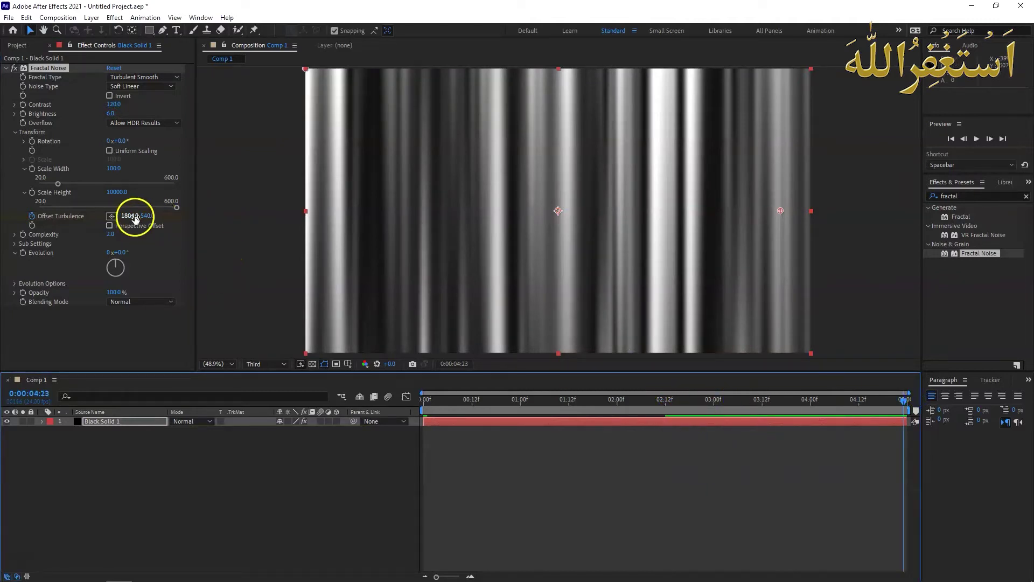
pyautogui.moveTo(137, 215); pyautogui.dragTo(2, 216)
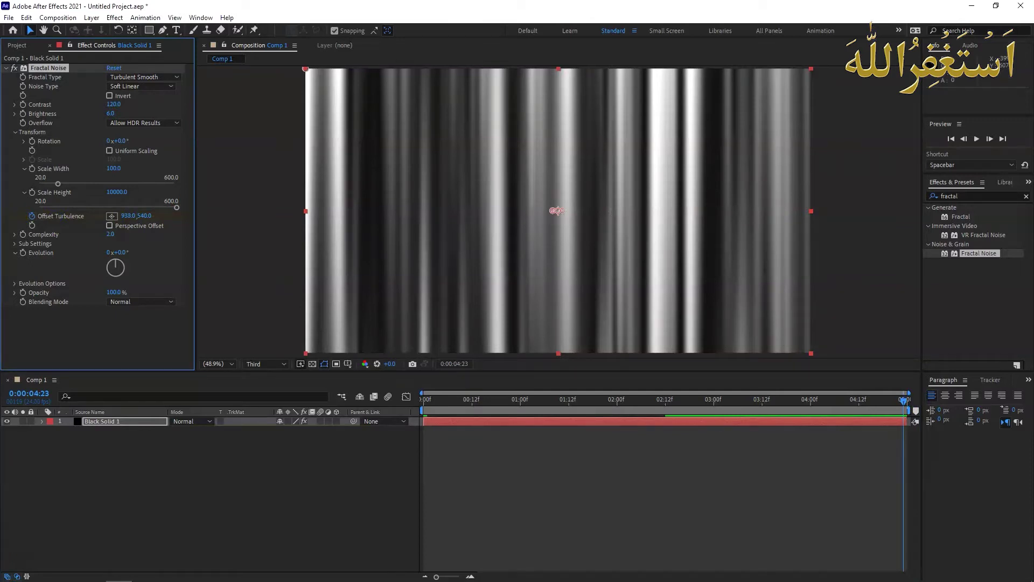
pyautogui.moveTo(3, 547); pyautogui.dragTo(6, 543)
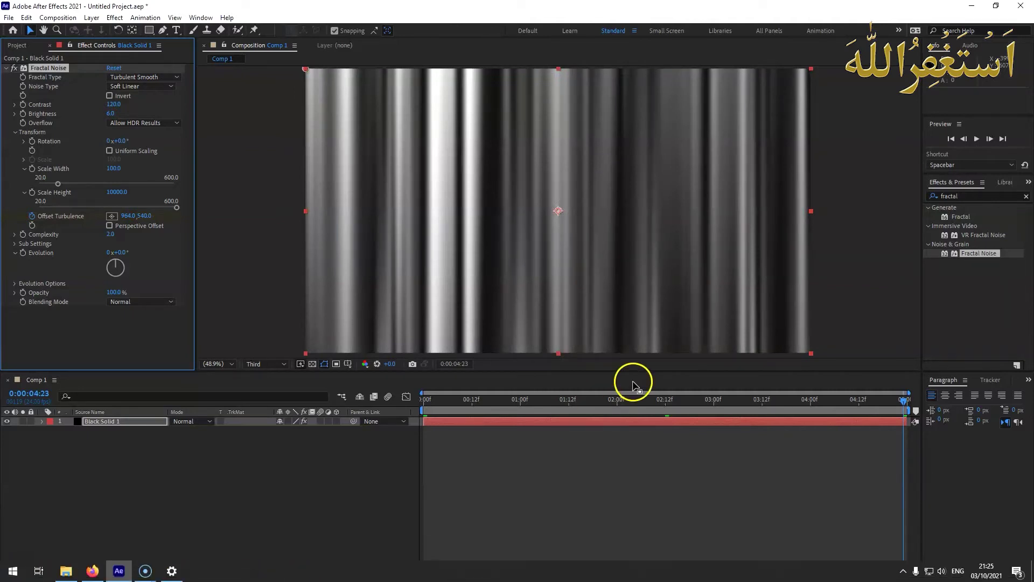
pyautogui.click(428, 401)
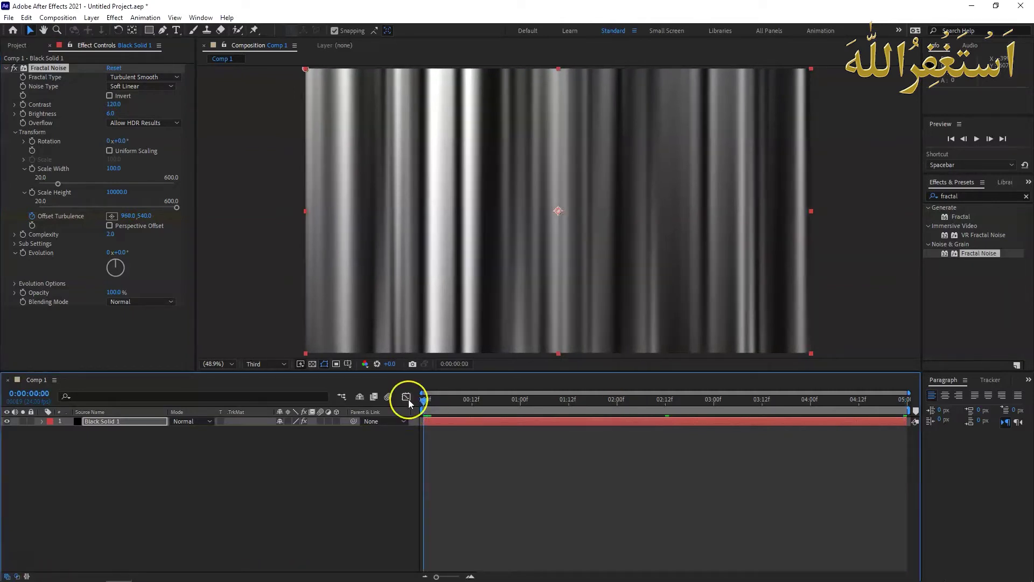
# Reveal the Offset Turbulence keyframes under Fractal Noise > Transform and apply Easy Ease (F9)
pyautogui.press('space')
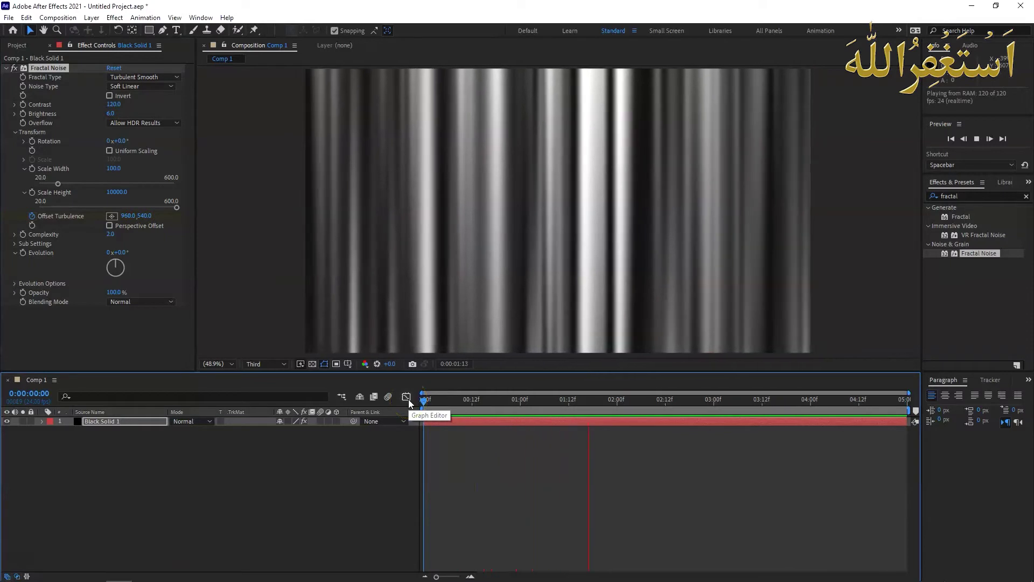
pyautogui.click(187, 420)
pyautogui.click(41, 421)
pyautogui.click(50, 429)
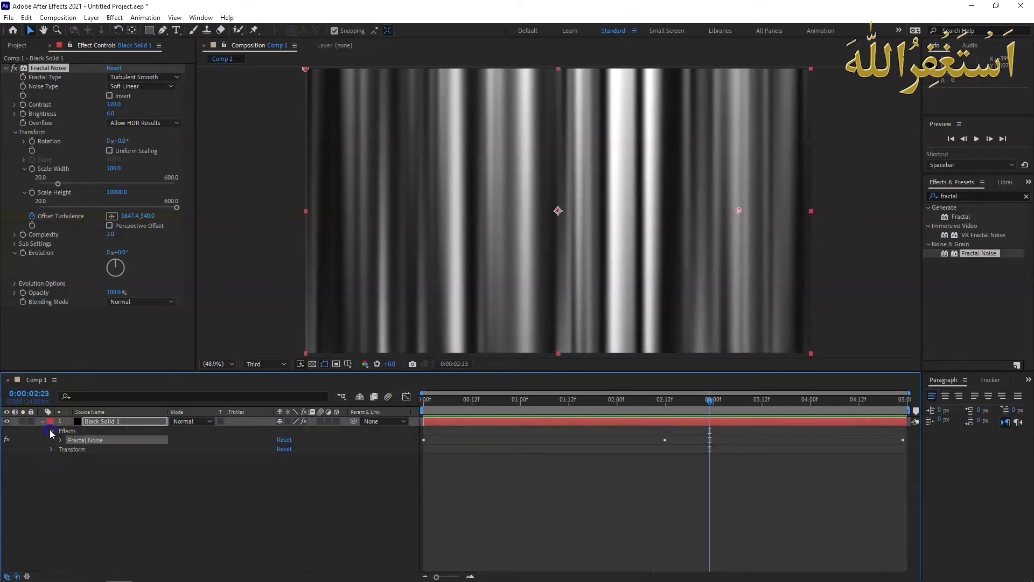
pyautogui.click(61, 440)
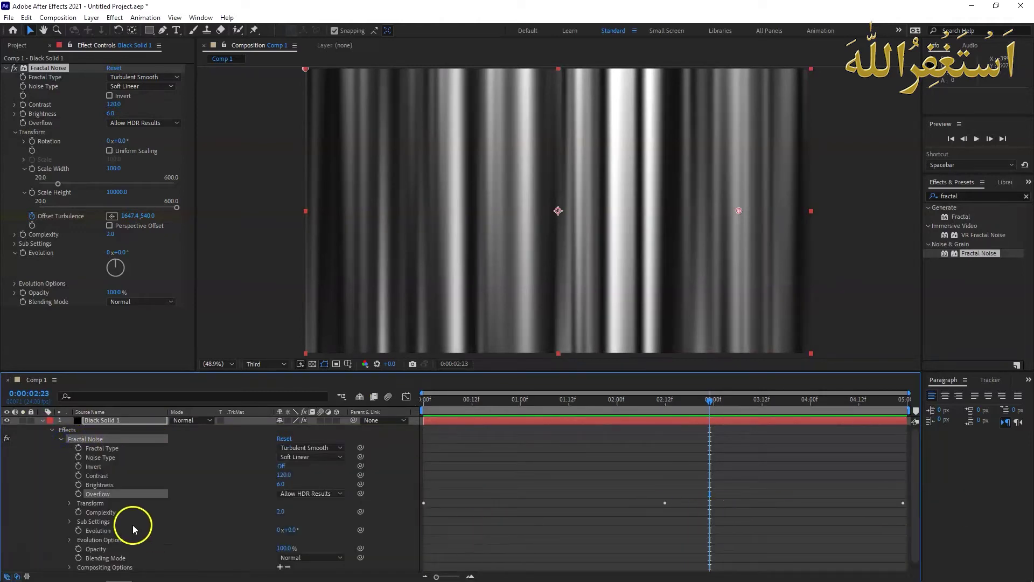
pyautogui.click(70, 502)
pyautogui.scroll(-4, 442, 545)
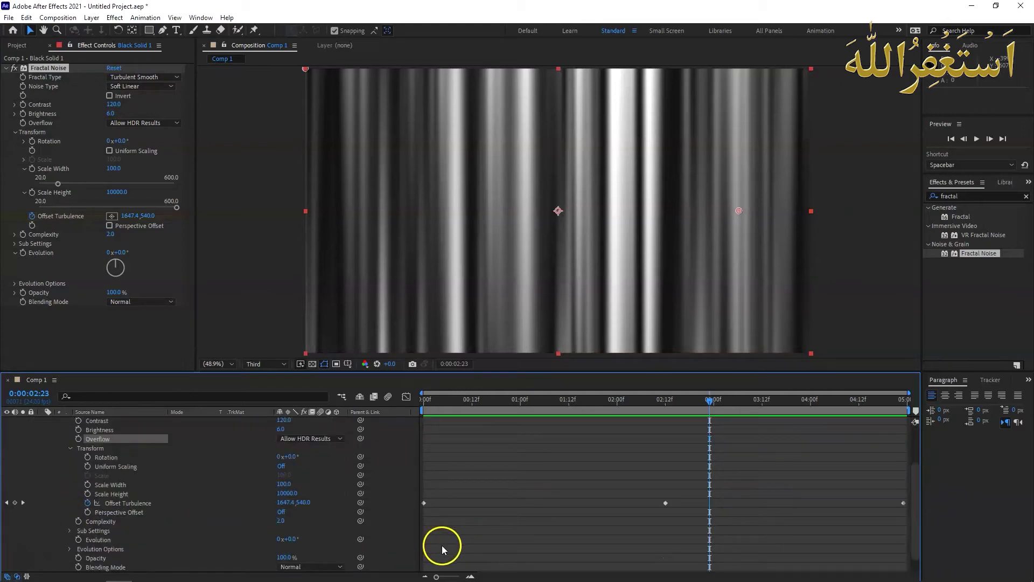
pyautogui.moveTo(409, 473)
pyautogui.mouseDown()
pyautogui.moveTo(500, 494)
pyautogui.moveTo(913, 489)
pyautogui.mouseUp()
pyautogui.press('F9')
# Preview the eased streak animation from the start, then collapse and select the noise layer
pyautogui.moveTo(710, 425); pyautogui.dragTo(424, 405)
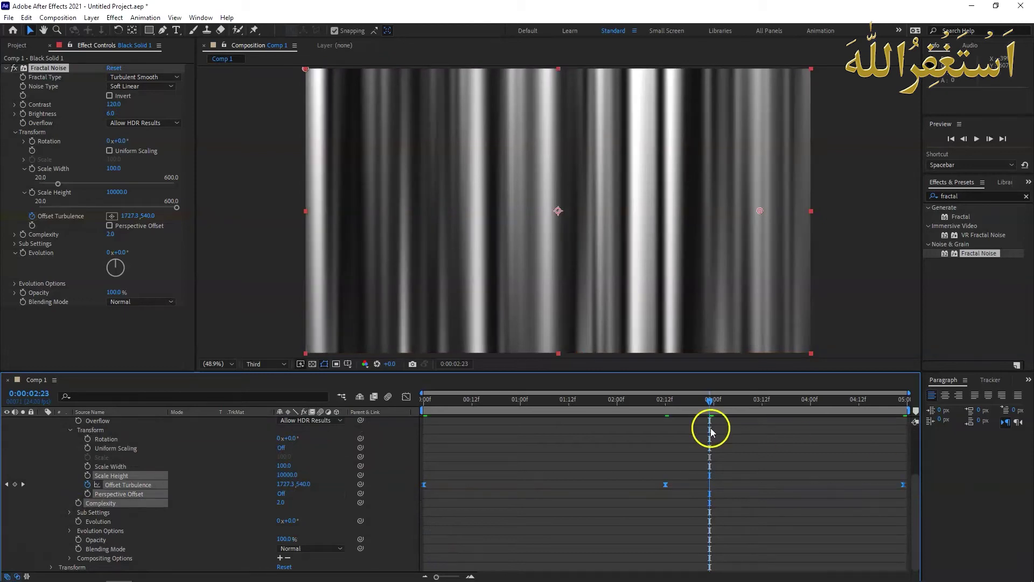
pyautogui.click(398, 405)
pyautogui.press('space')
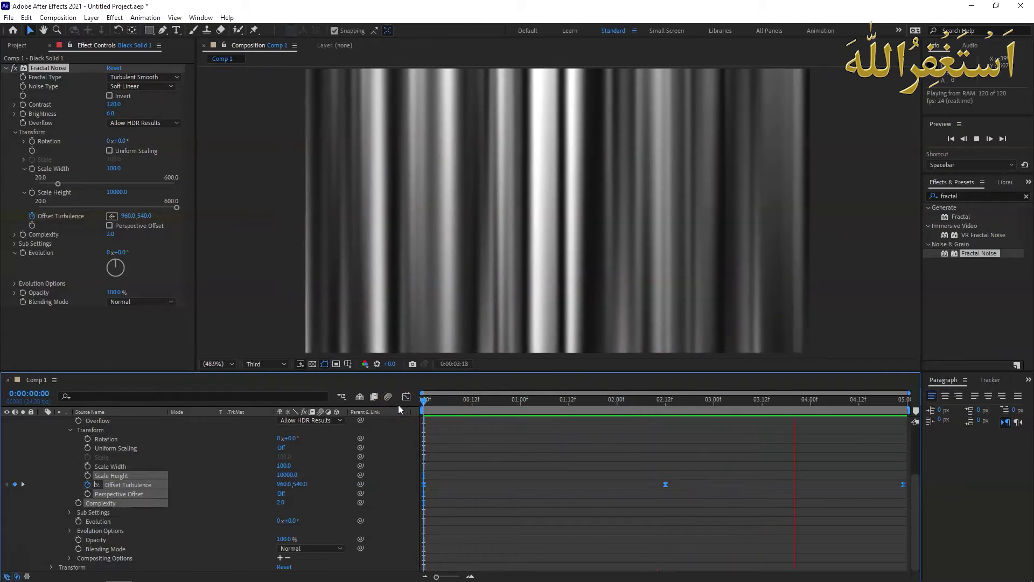
pyautogui.click(302, 405)
pyautogui.scroll(3, 47, 421)
pyautogui.click(46, 421)
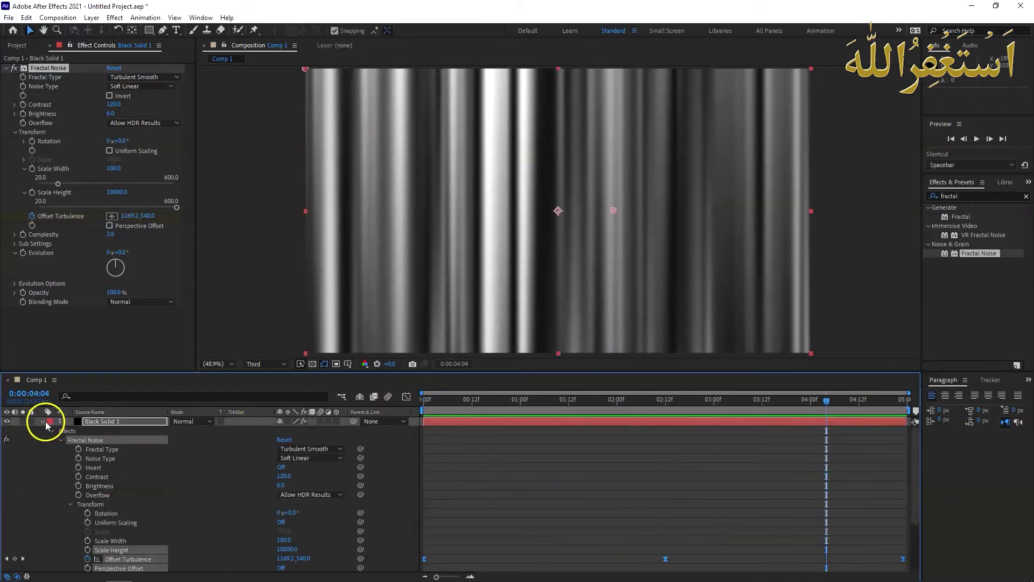
pyautogui.click(45, 421)
pyautogui.click(93, 457)
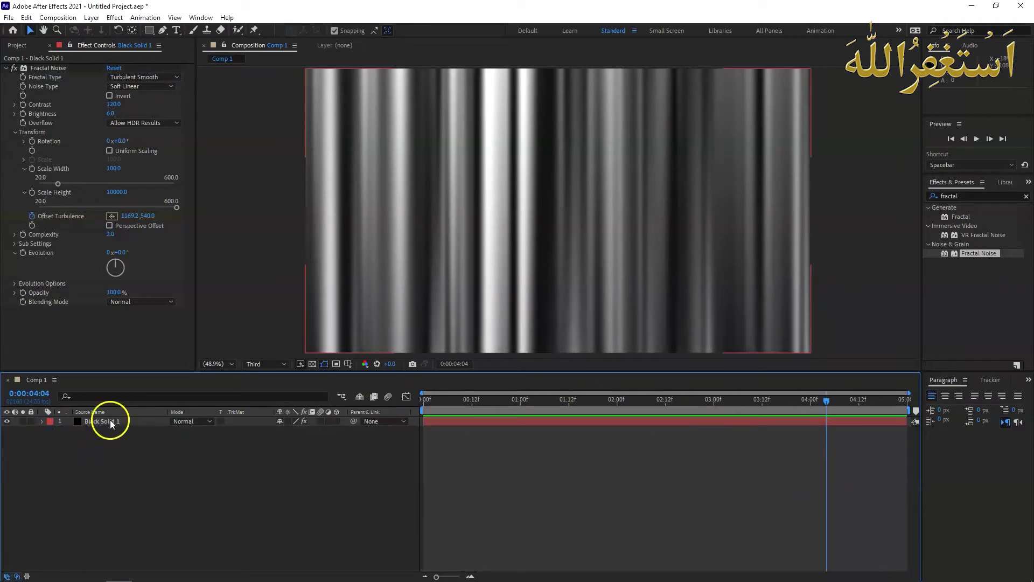
# Pre-compose Black Solid 1 into 'Reflection Map' and return the playhead to the start
pyautogui.rightClick(110, 419)
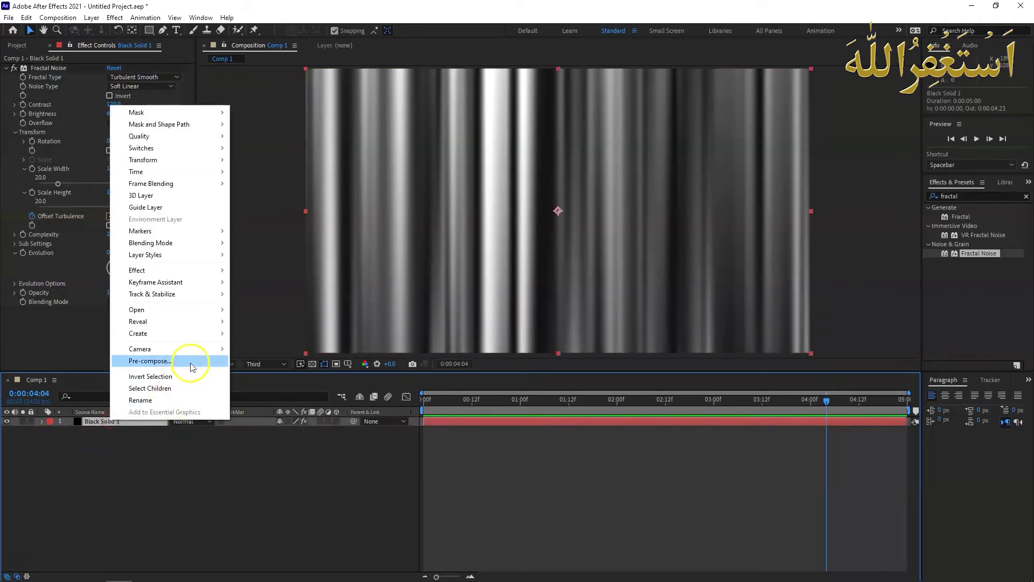
pyautogui.click(192, 367)
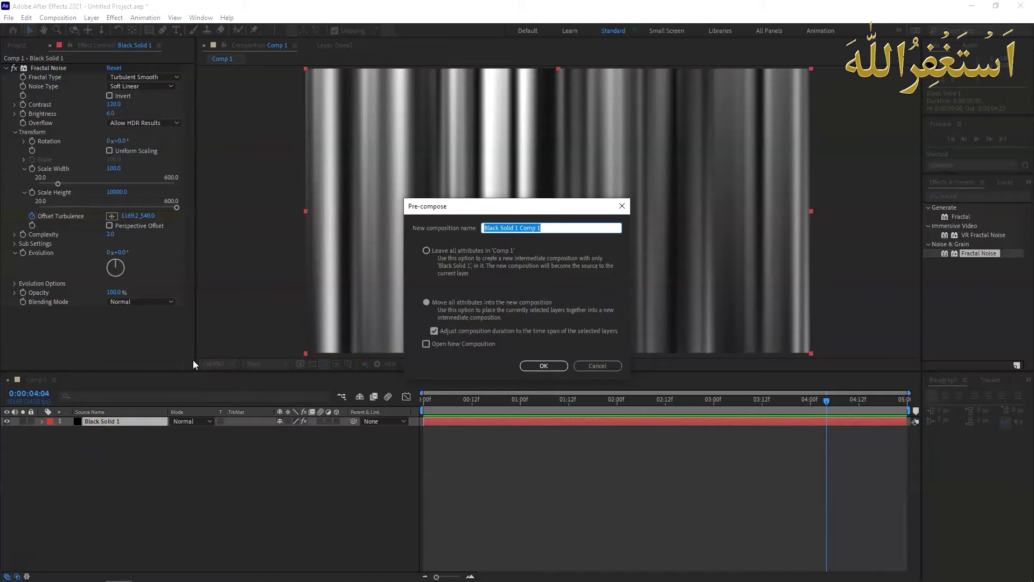
pyautogui.write('Reflection Map')
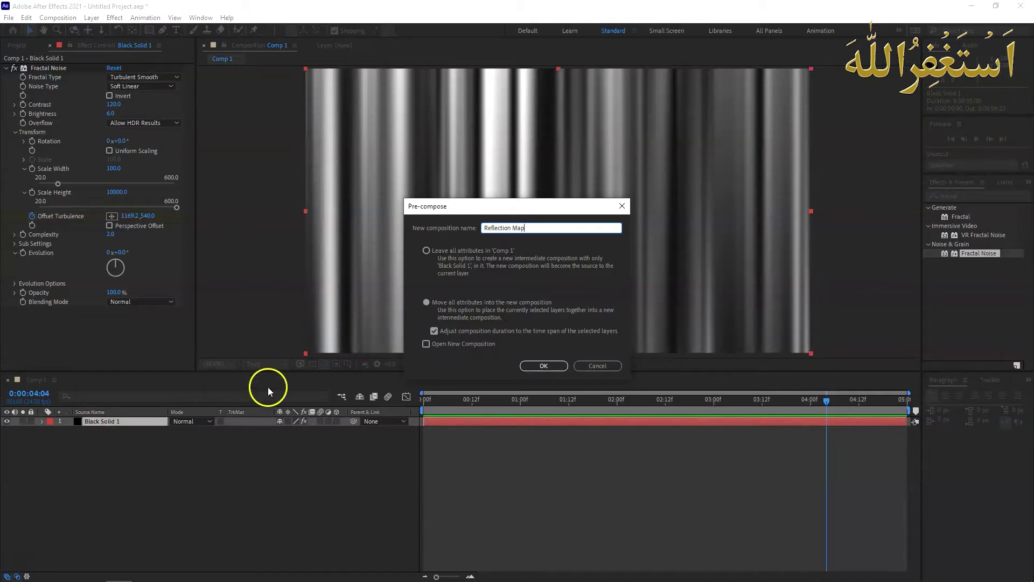
pyautogui.click(538, 366)
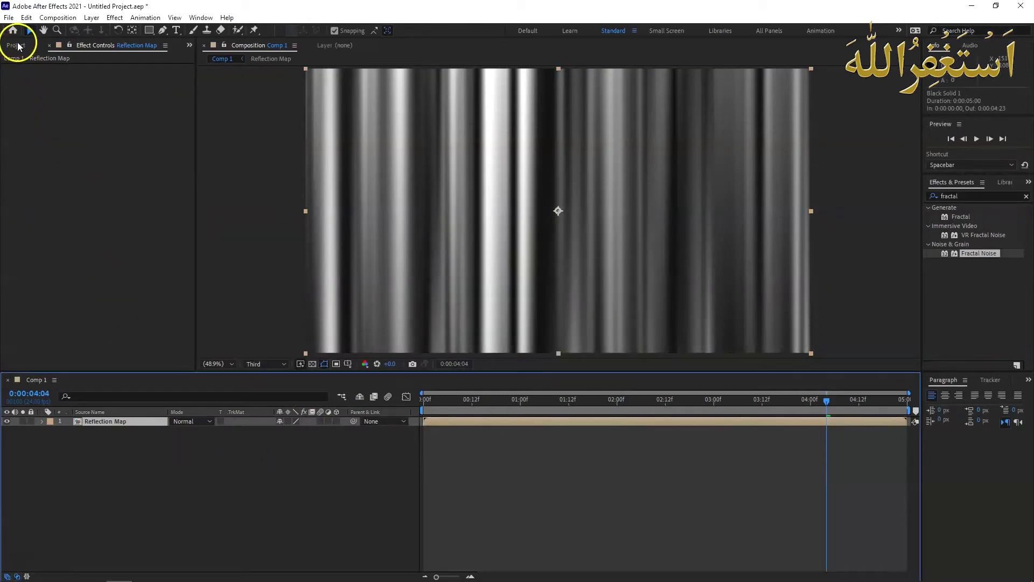
pyautogui.click(17, 46)
pyautogui.click(177, 447)
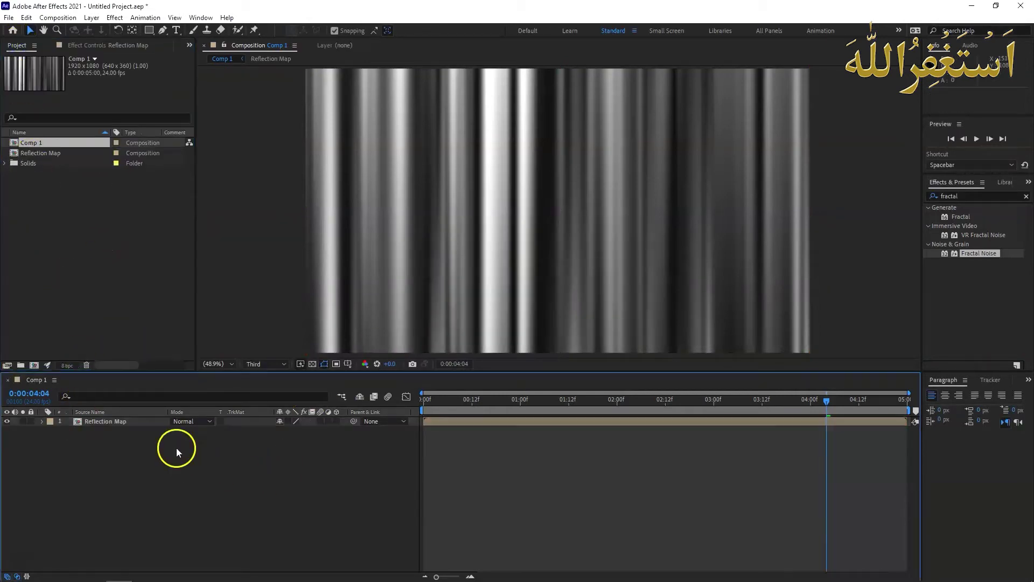
pyautogui.moveTo(826, 403); pyautogui.dragTo(330, 404)
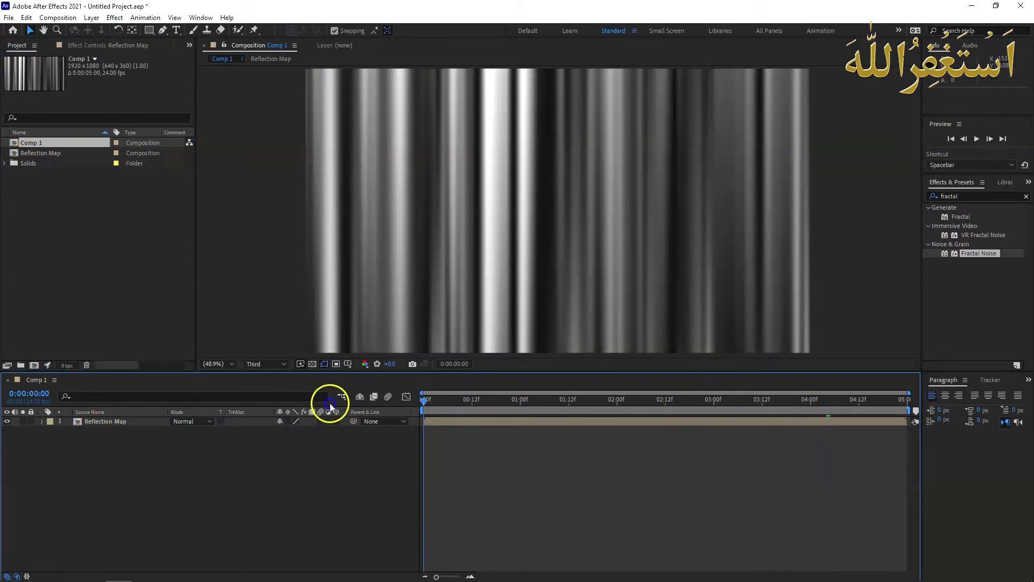
# Add a new text layer reading 'GFX KAPTURE'
pyautogui.rightClick(104, 464)
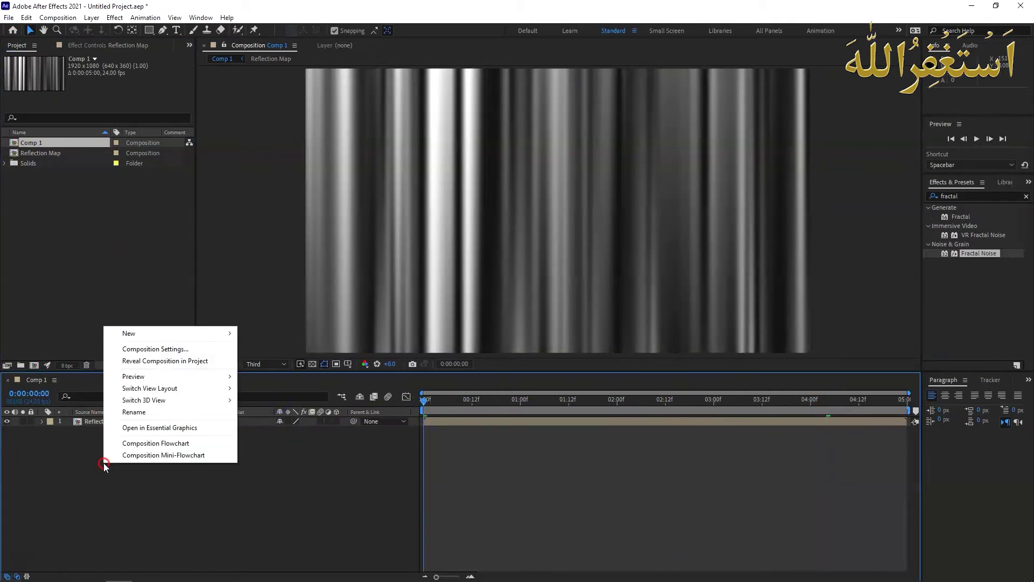
pyautogui.moveTo(174, 338)
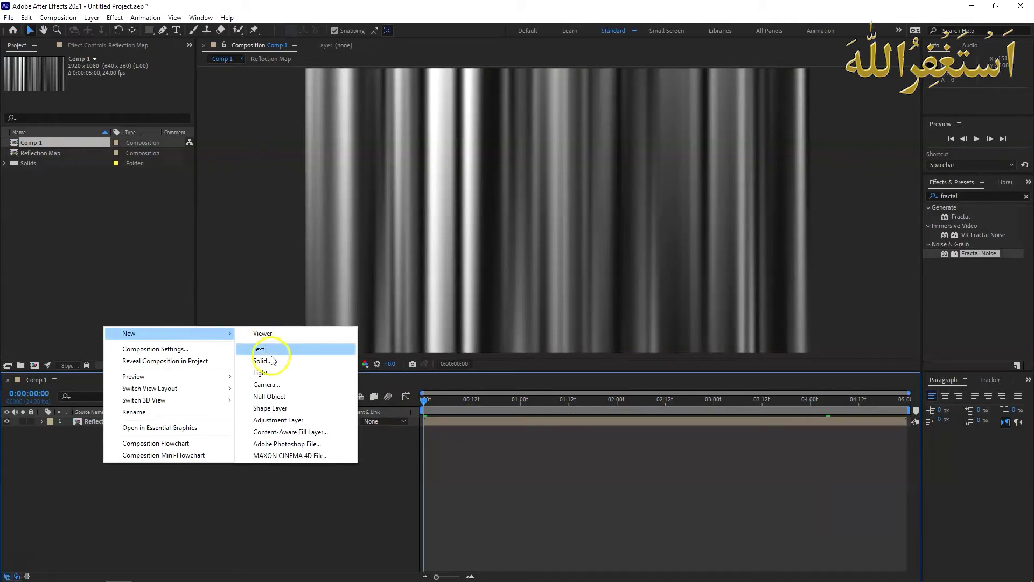
pyautogui.click(284, 349)
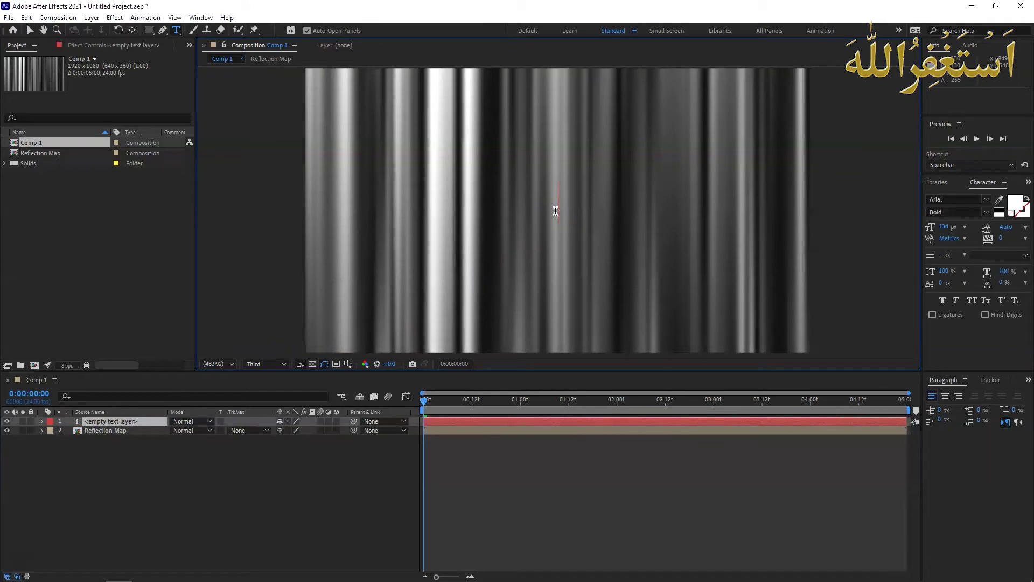
pyautogui.write('GFX KA')
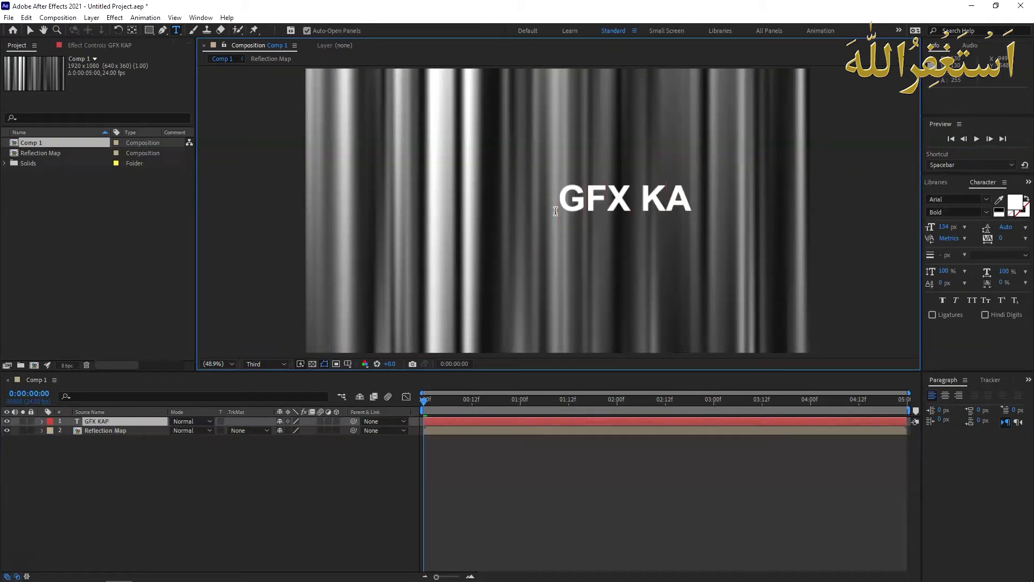
pyautogui.write('PTURE')
pyautogui.click(561, 212)
pyautogui.click(136, 84)
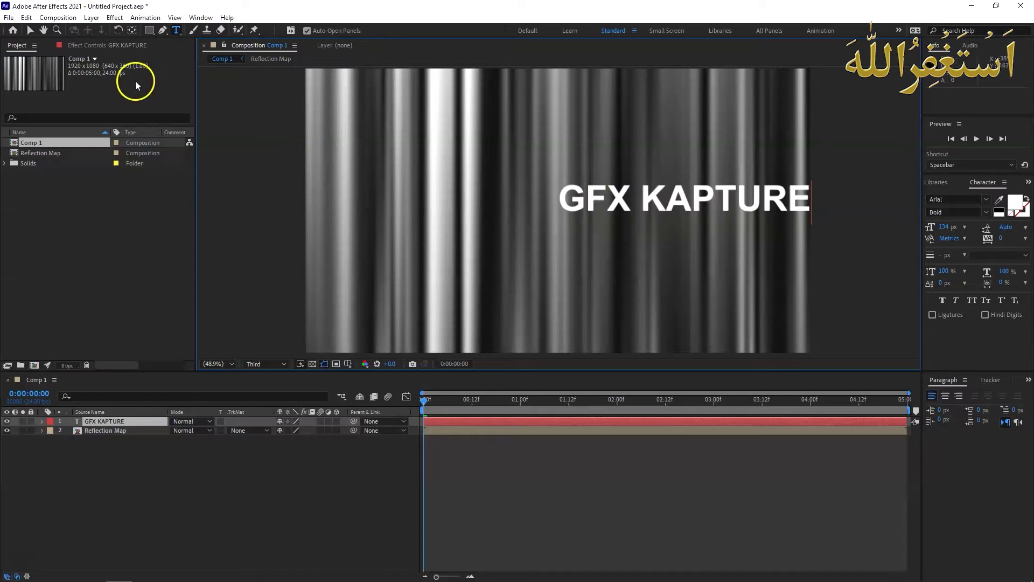
# Move the GFX KAPTURE text to the centre of the frame and reselect its layer
pyautogui.click(29, 30)
pyautogui.click(634, 201)
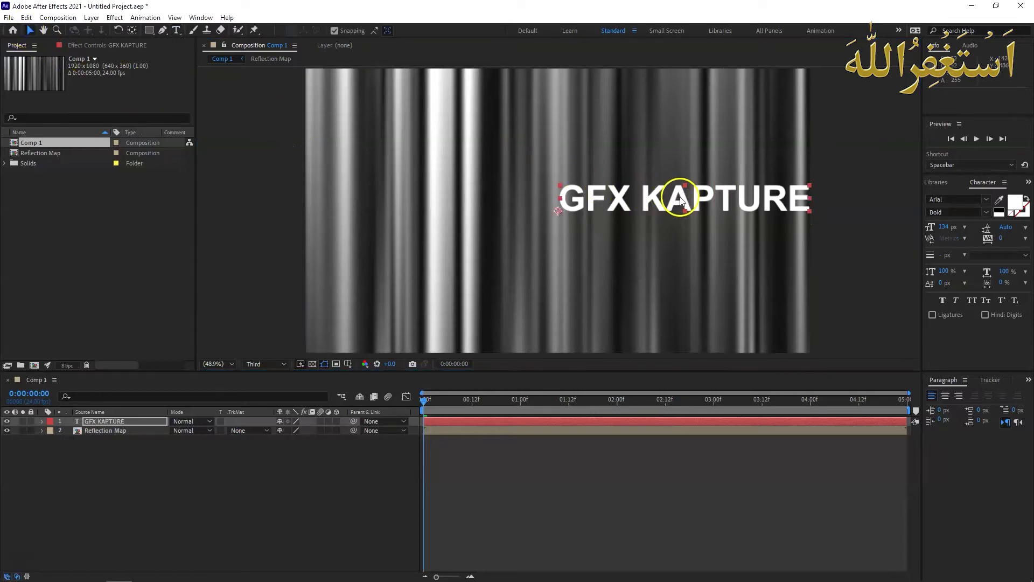
pyautogui.moveTo(669, 200); pyautogui.dragTo(546, 202)
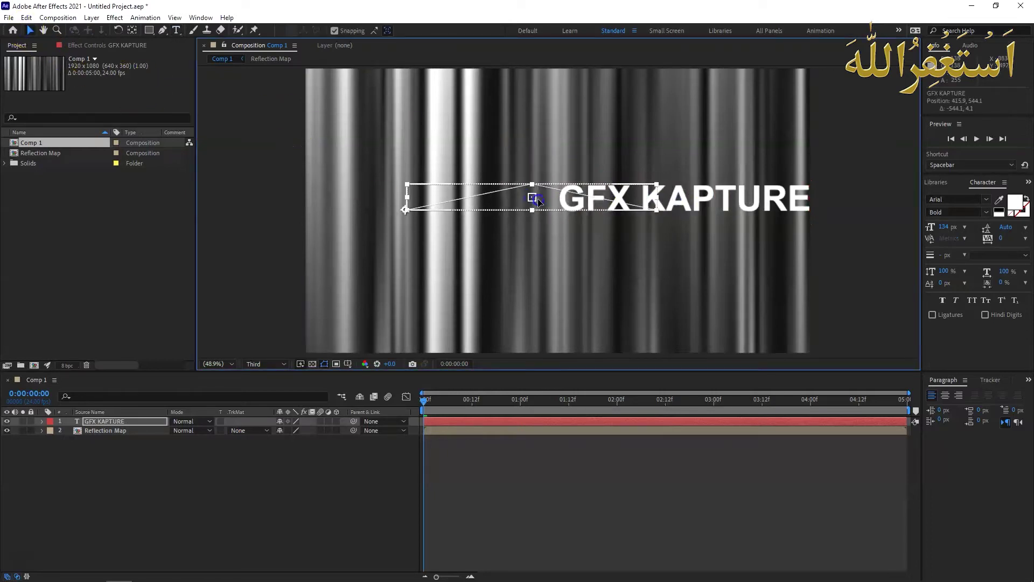
pyautogui.click(551, 215)
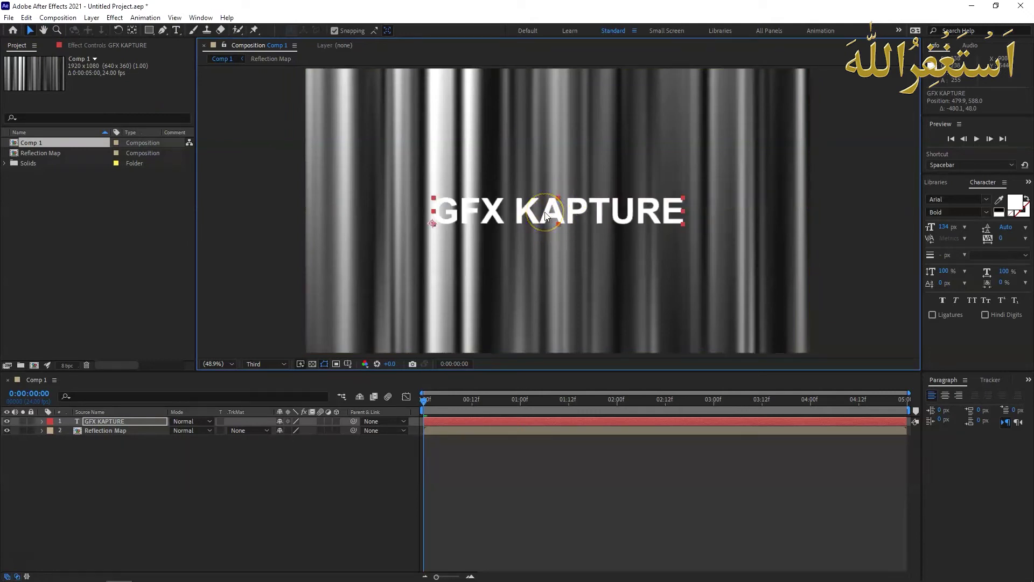
pyautogui.click(566, 217)
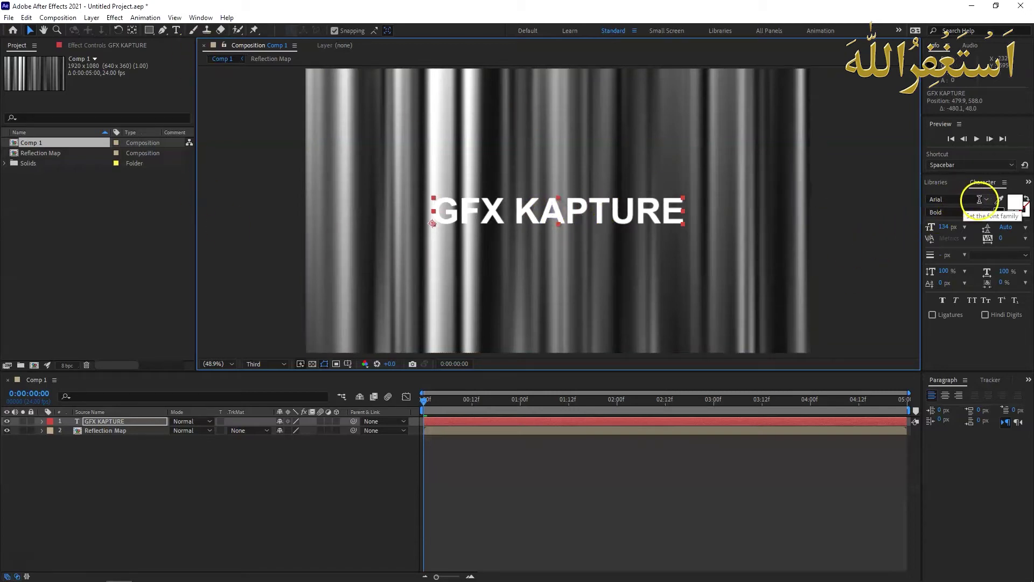
pyautogui.click(545, 244)
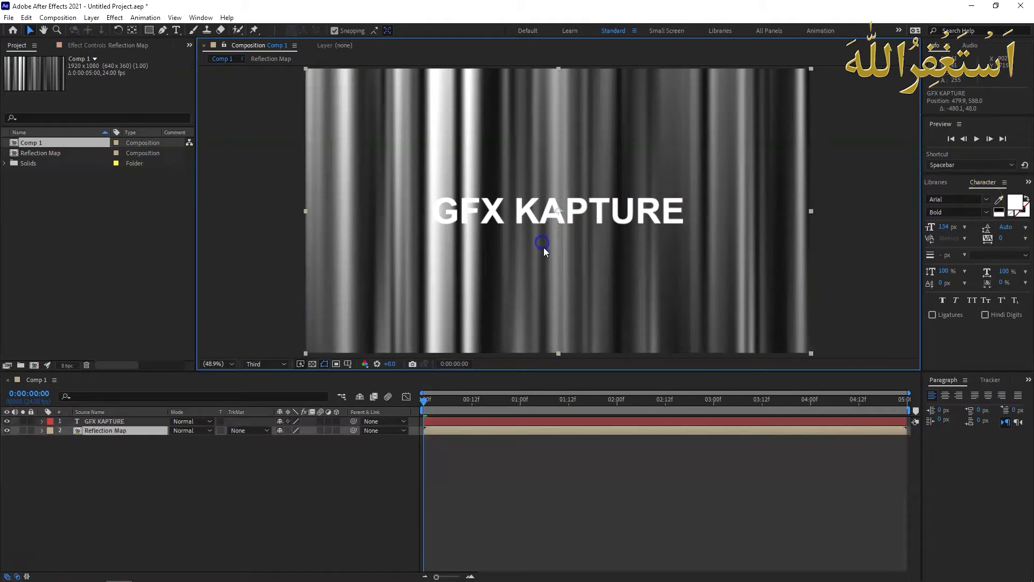
pyautogui.click(104, 458)
pyautogui.click(105, 422)
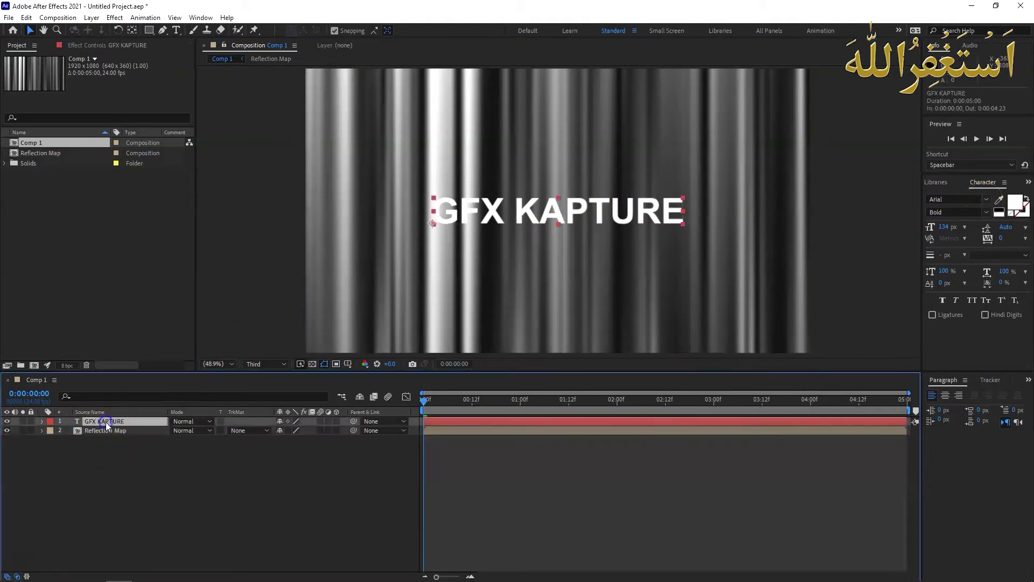
# Pre-compose the GFX KAPTURE layer into a composition named 'Logo or Text Comp'
pyautogui.rightClick(106, 421)
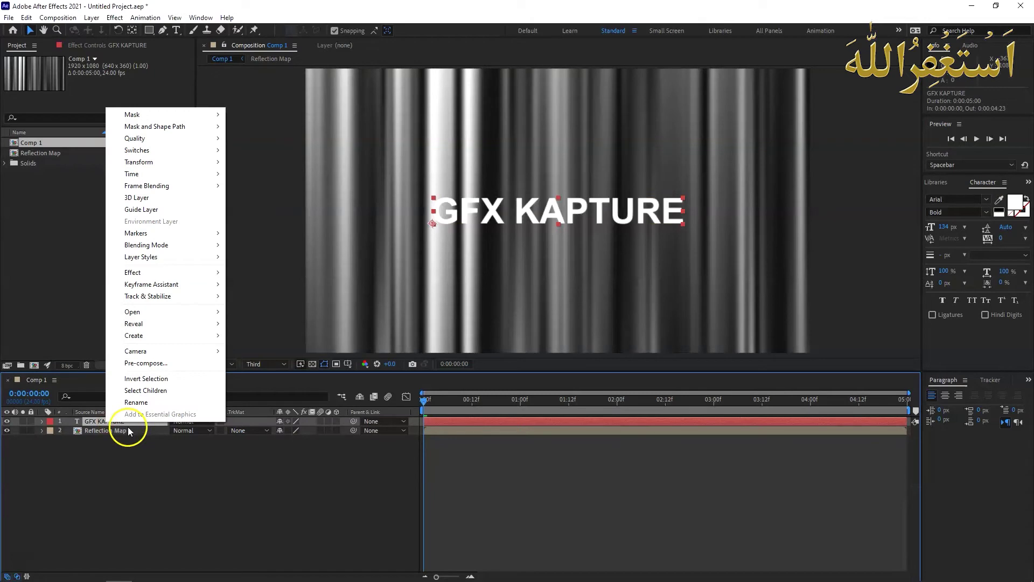
pyautogui.click(154, 364)
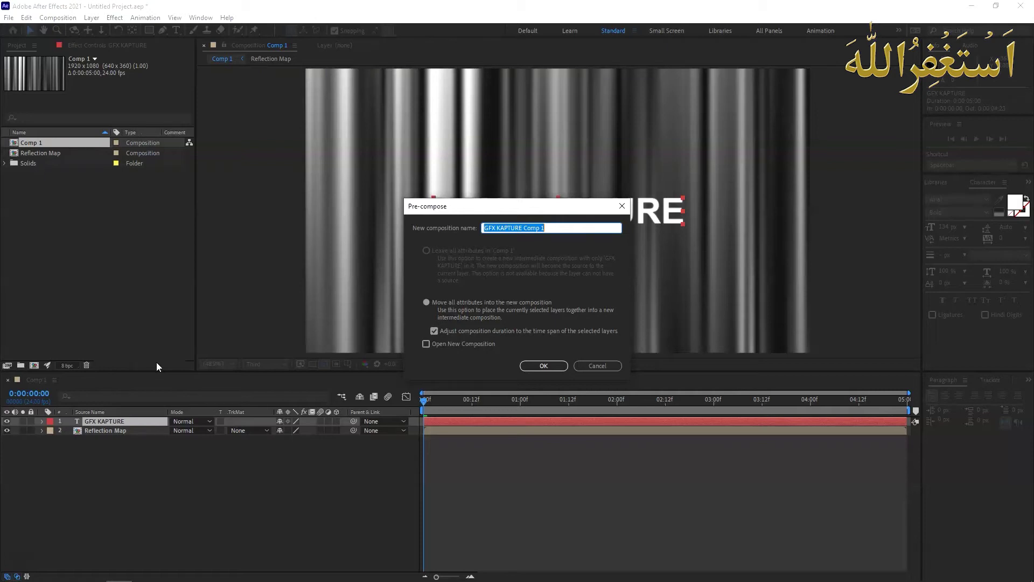
pyautogui.write('Text')
pyautogui.press('BackSpace')
pyautogui.press('BackSpace')
pyautogui.press('BackSpace')
pyautogui.write('Logo or Text Comp')
pyautogui.click(544, 366)
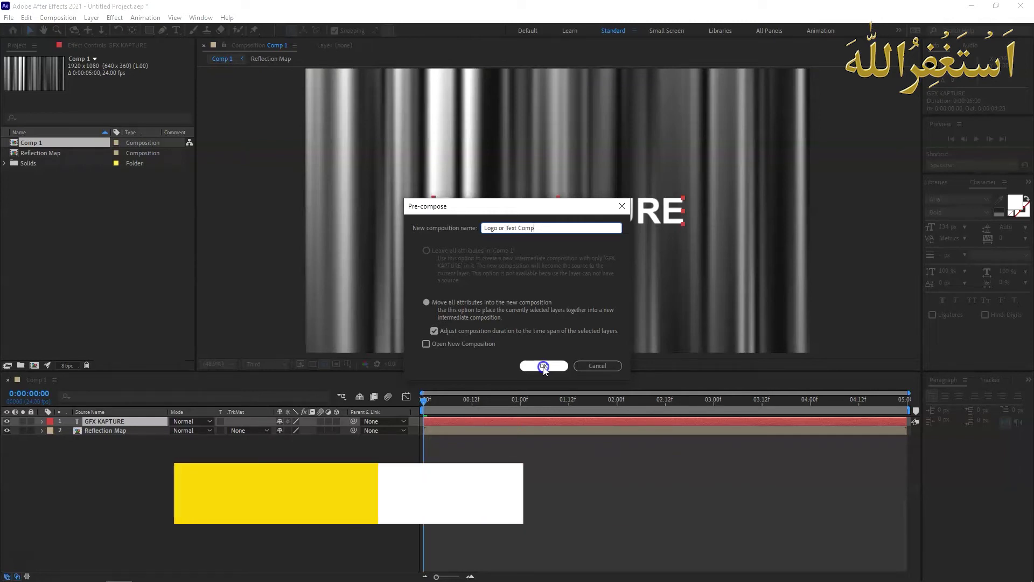
pyautogui.click(544, 366)
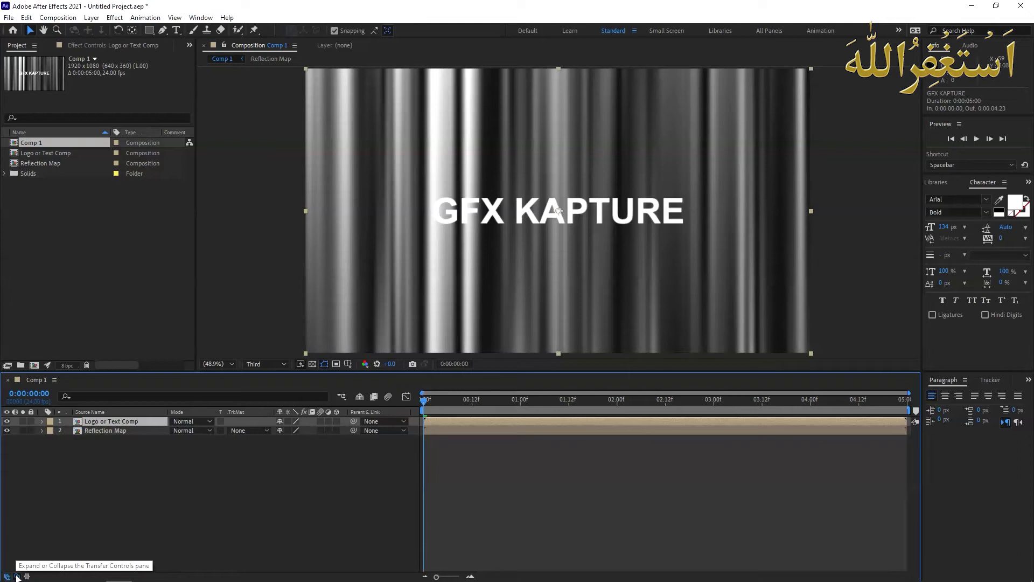
# Set Reflection Map's track matte to Alpha Matte 'Logo or Text Comp'
pyautogui.click(16, 577)
pyautogui.click(17, 577)
pyautogui.click(17, 577)
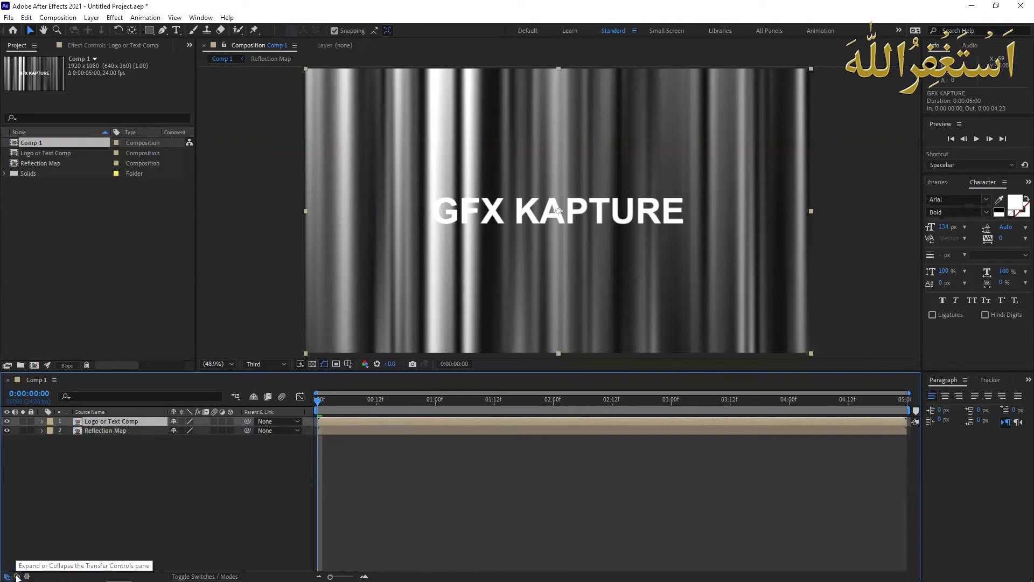
pyautogui.click(16, 577)
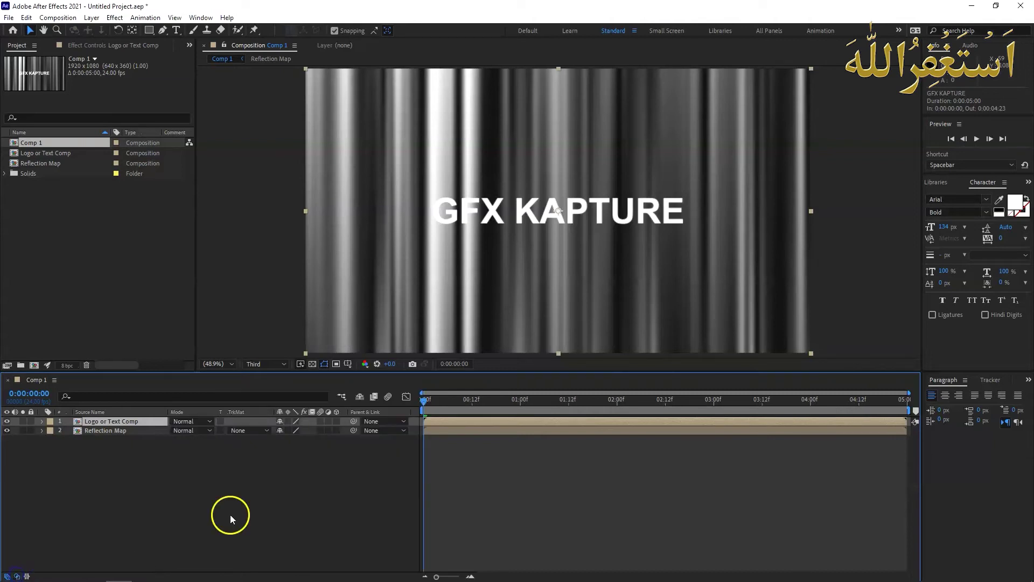
pyautogui.click(267, 431)
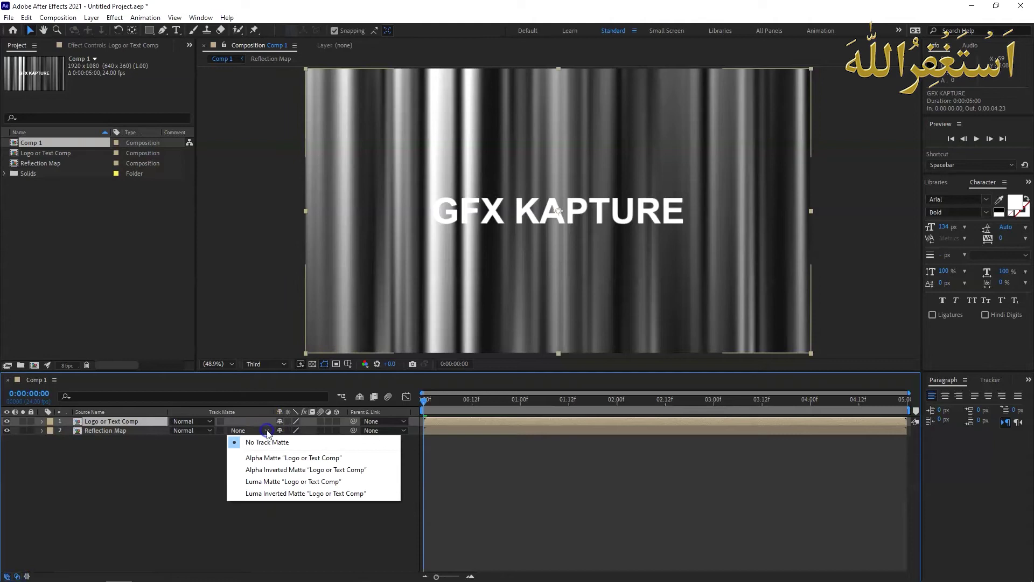
pyautogui.click(267, 464)
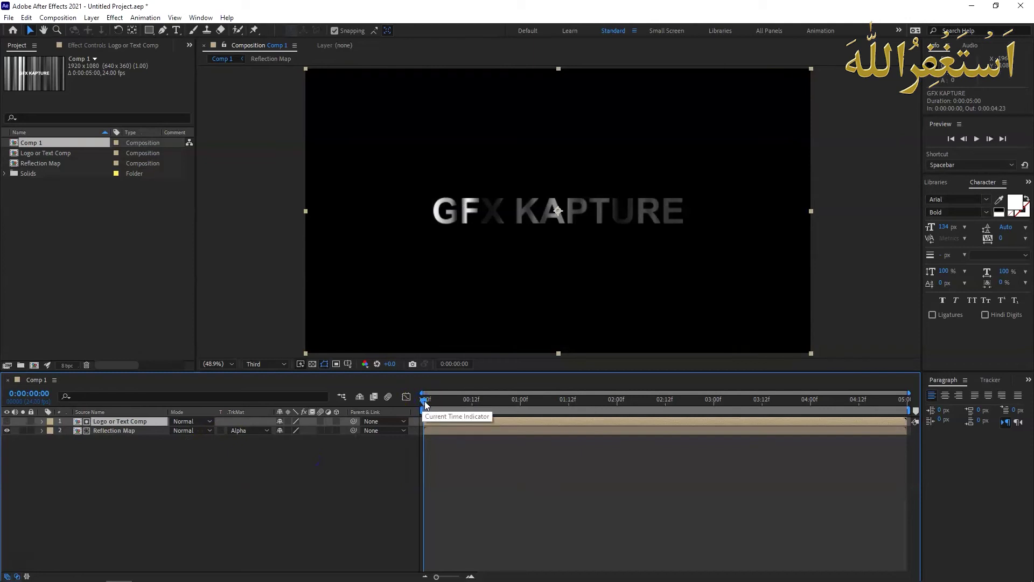
# Preview the matted lettering, then select the Reflection Map layer
pyautogui.press('space')
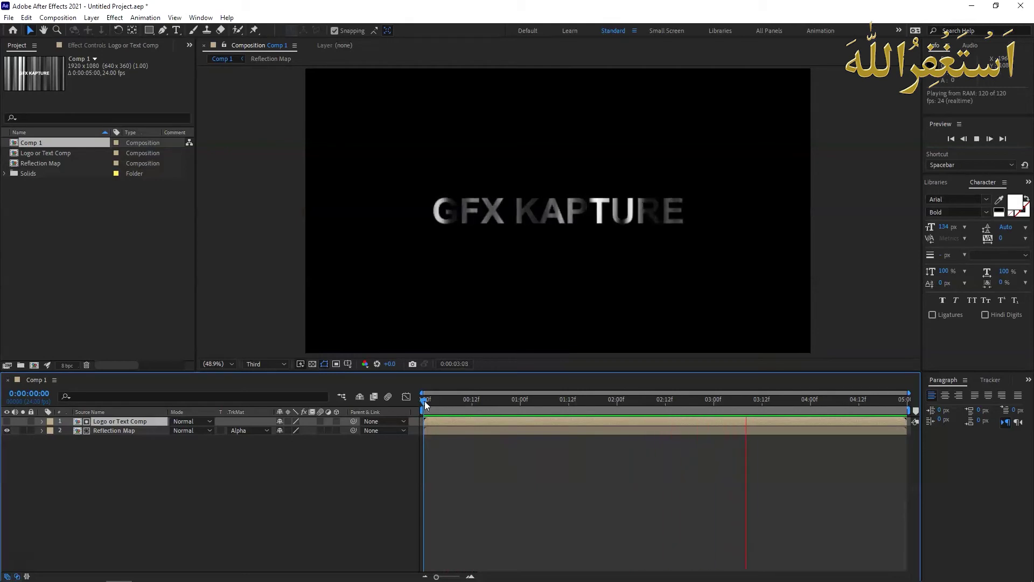
pyautogui.press('space')
pyautogui.click(116, 433)
pyautogui.click(119, 431)
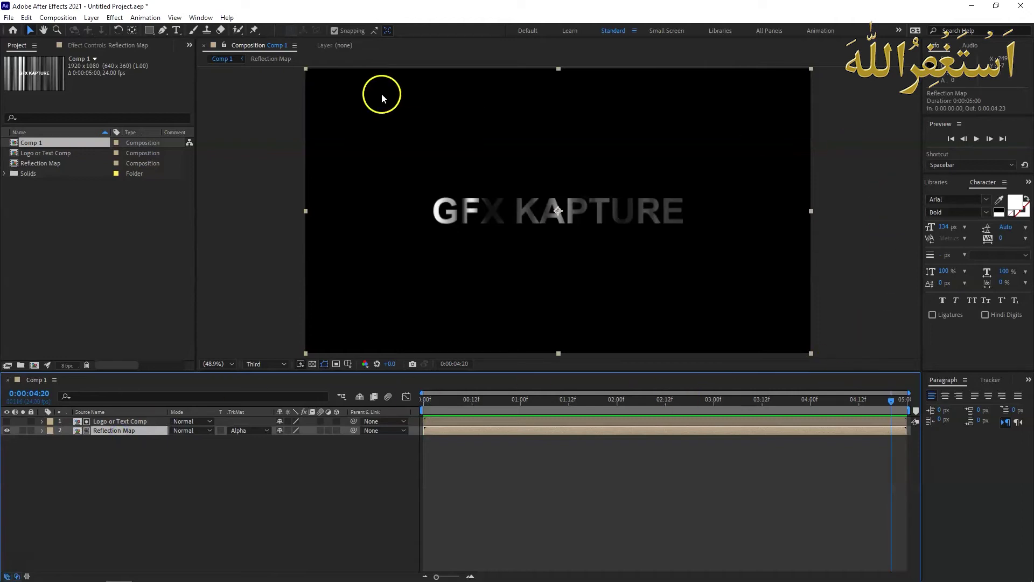
# Search Effects & Presets for 'glass' and apply CC Glass to the Reflection Map layer
pyautogui.click(200, 18)
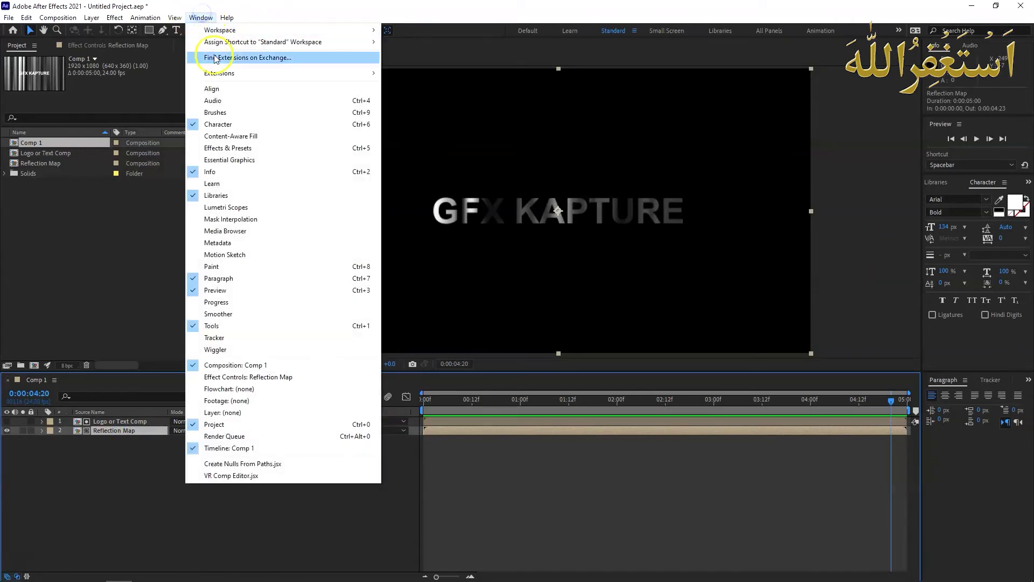
pyautogui.click(214, 16)
pyautogui.click(214, 16)
pyautogui.click(227, 146)
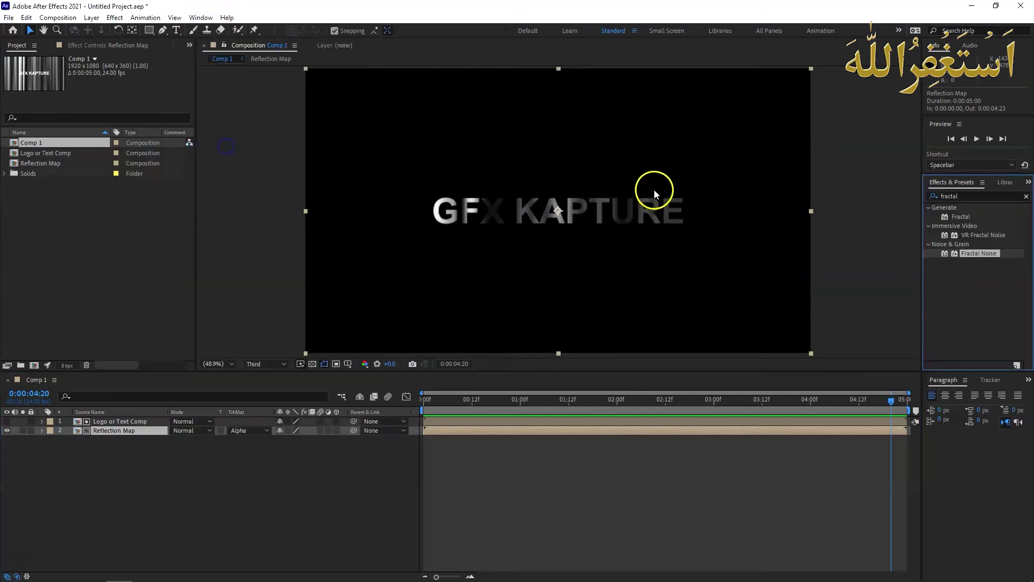
pyautogui.doubleClick(967, 196)
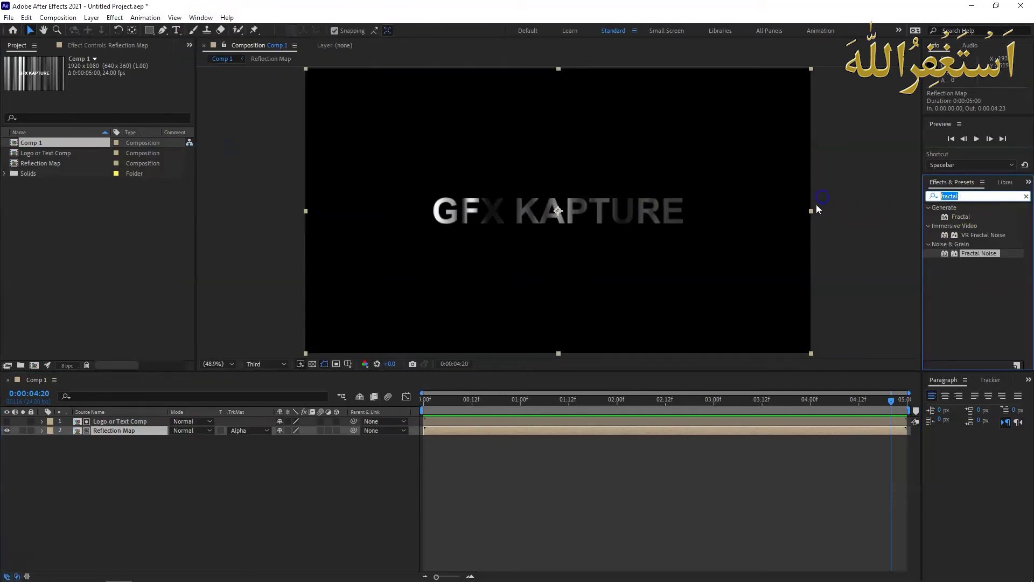
pyautogui.press('BackSpace')
pyautogui.write('glass')
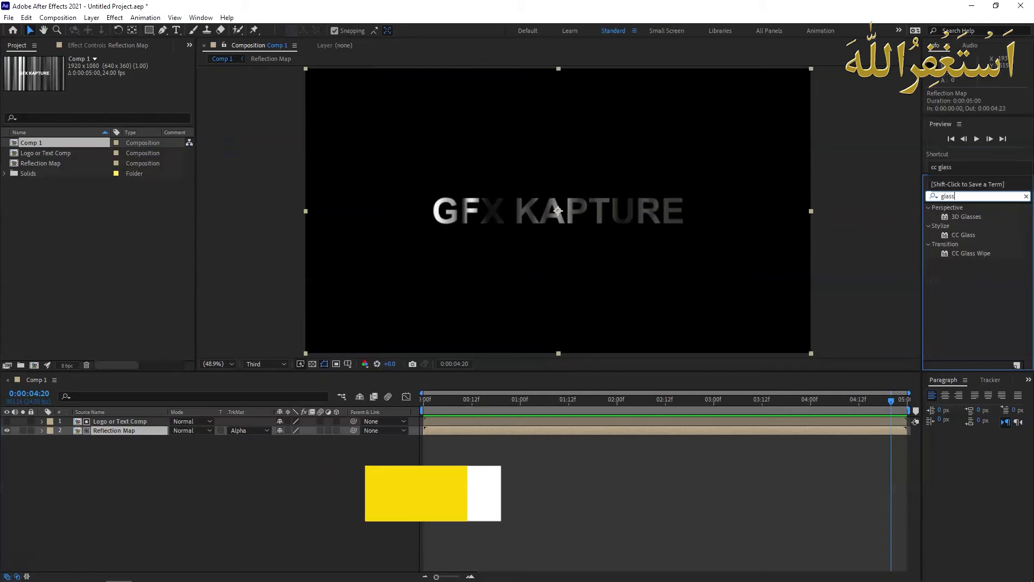
pyautogui.click(956, 235)
pyautogui.moveTo(942, 230); pyautogui.dragTo(278, 399)
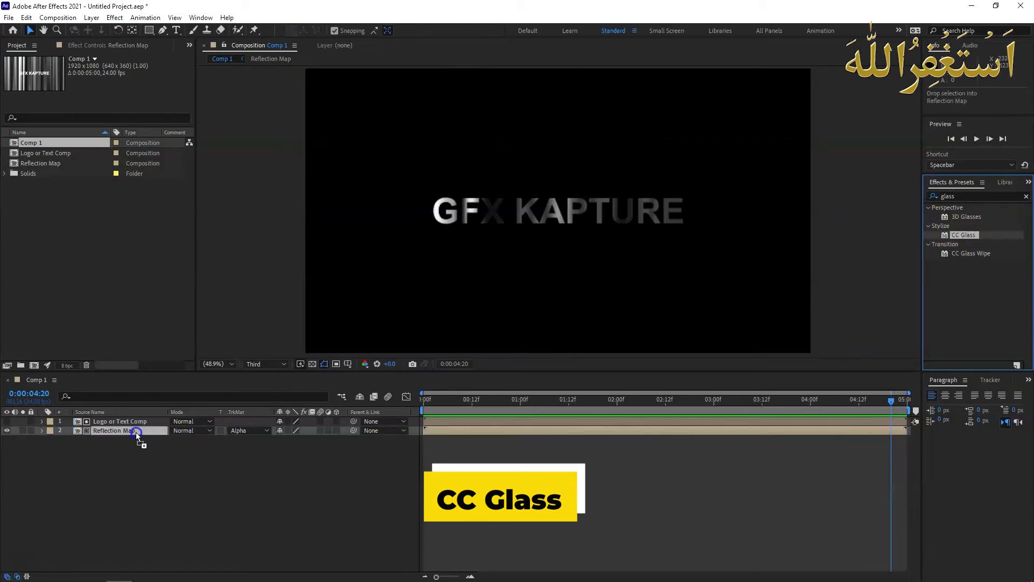
pyautogui.moveTo(278, 399); pyautogui.dragTo(137, 430)
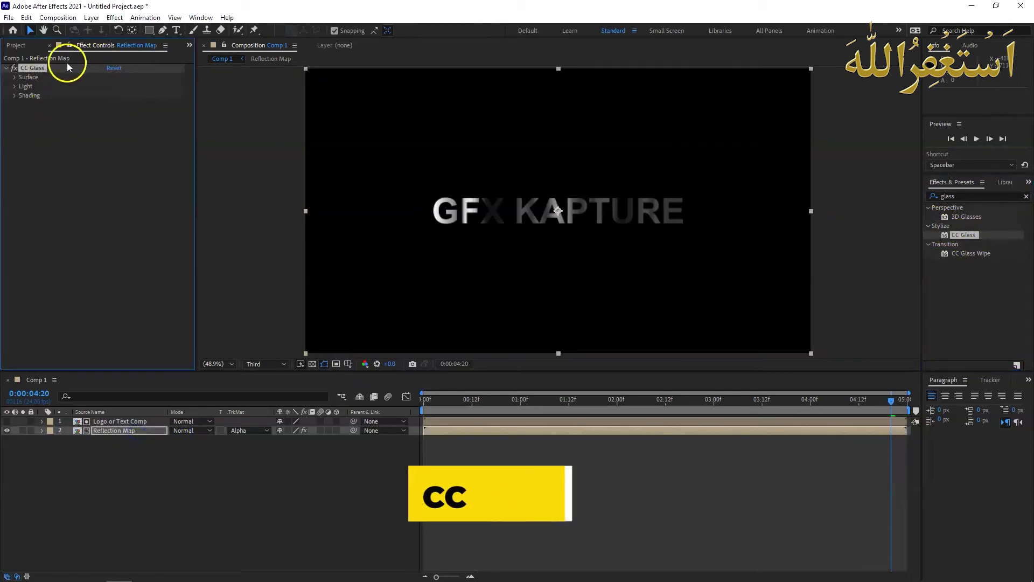
# Set CC Glass bump map to Logo or Text Comp with Softness 50 and Height 100
pyautogui.click(15, 77)
pyautogui.click(134, 87)
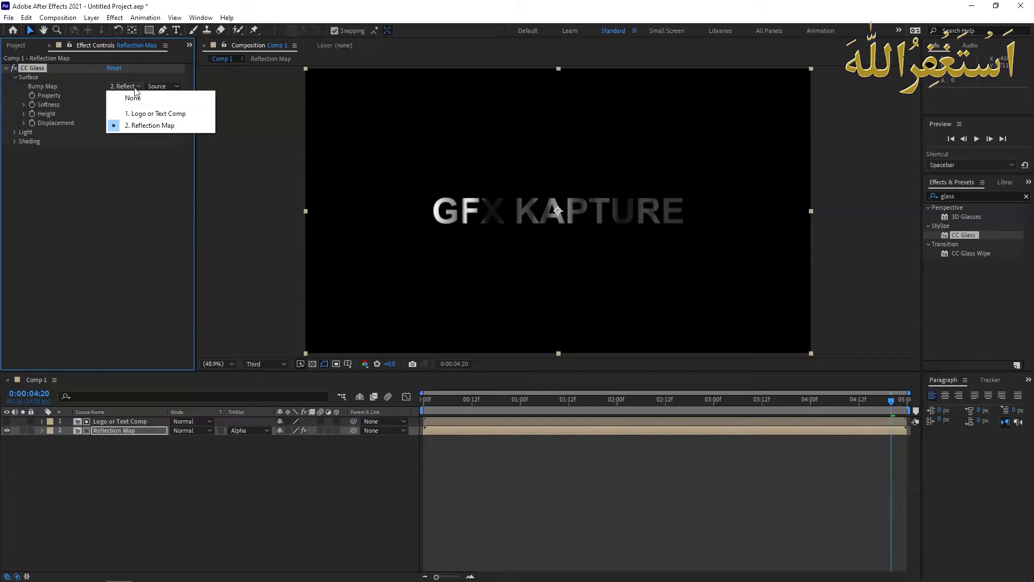
pyautogui.click(167, 115)
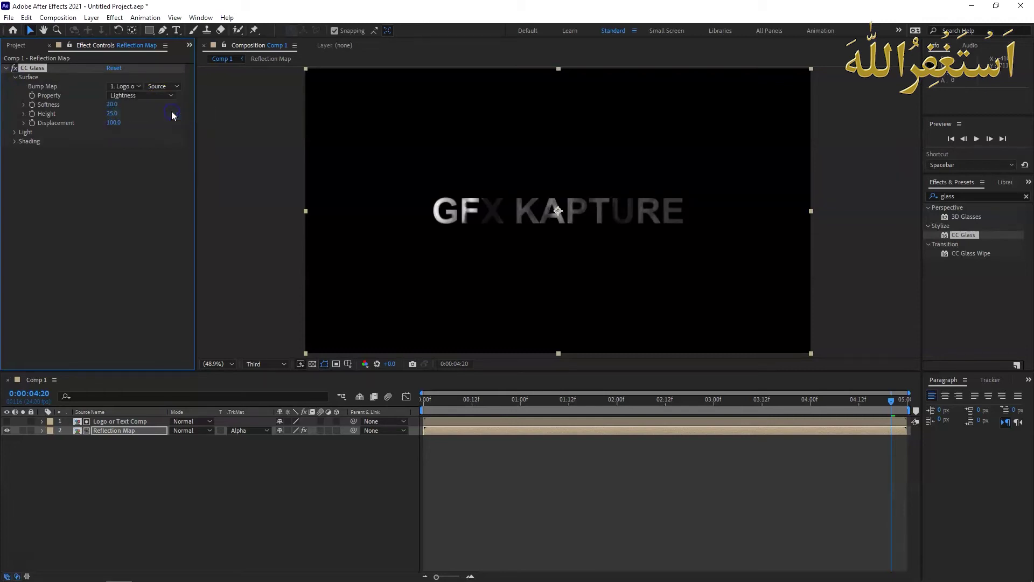
pyautogui.click(112, 104)
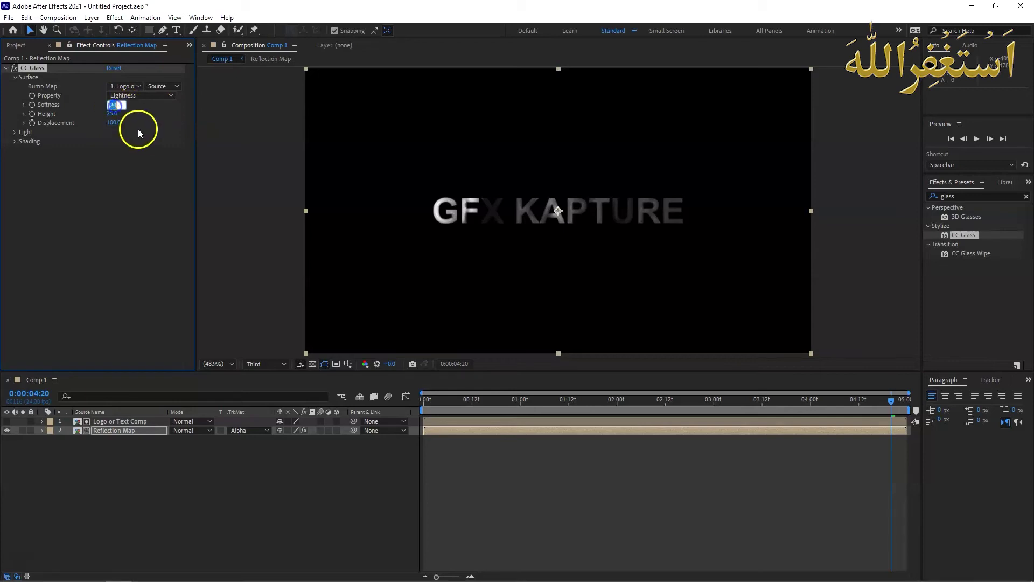
pyautogui.write('50')
pyautogui.press('Return')
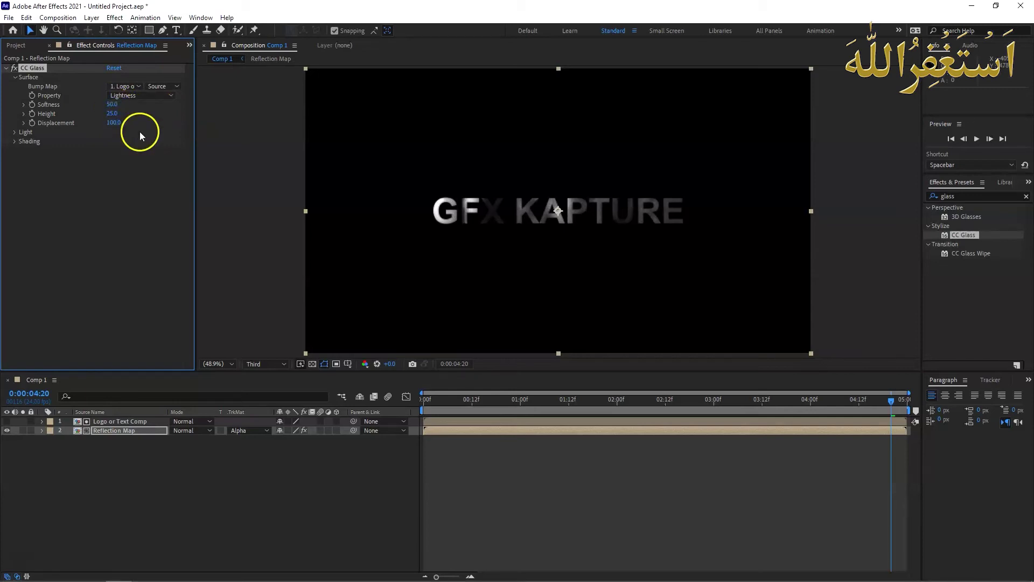
pyautogui.click(112, 113)
pyautogui.write('100')
pyautogui.press('Return')
pyautogui.click(162, 175)
pyautogui.click(114, 123)
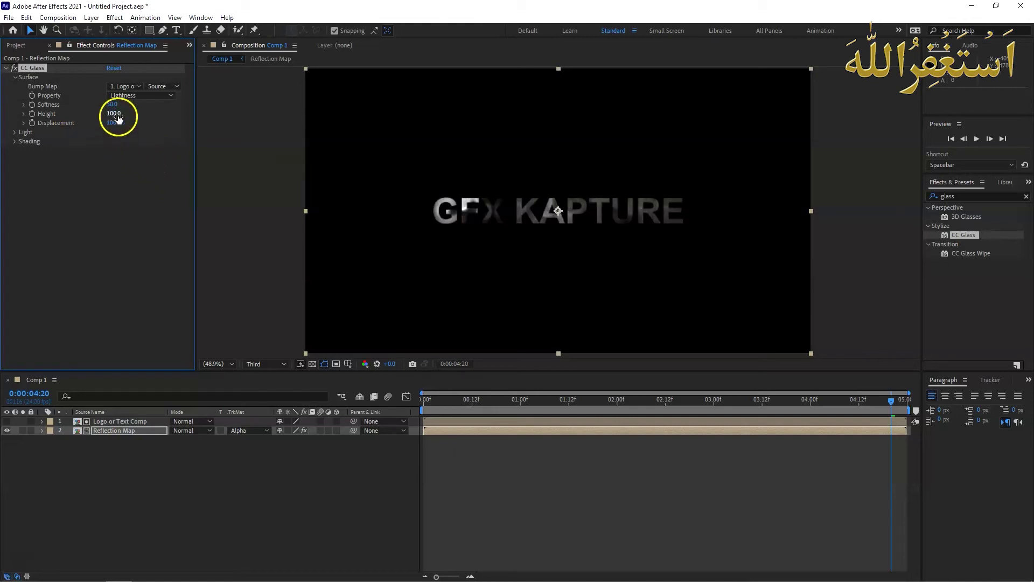
pyautogui.click(4, 127)
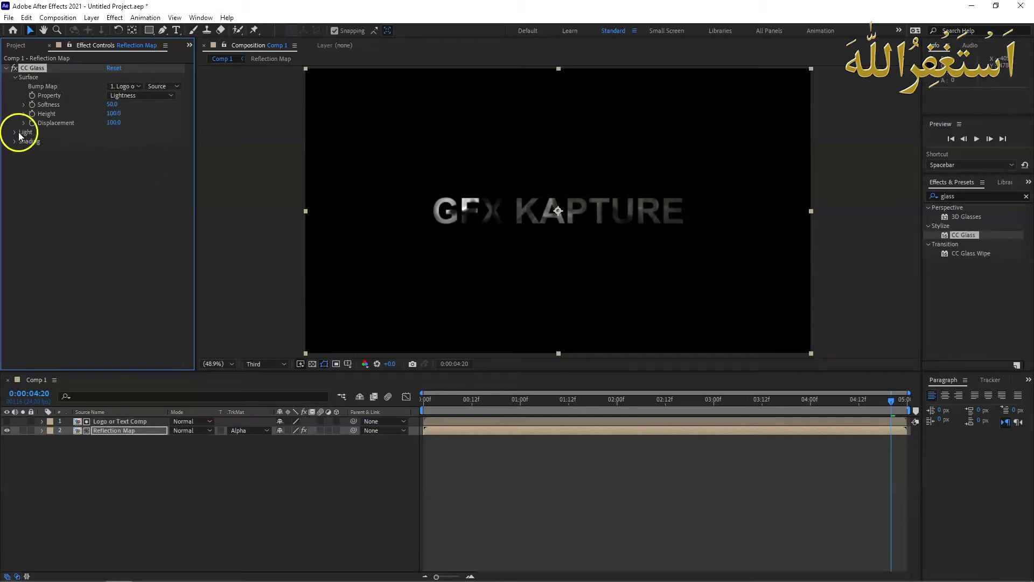
# Switch CC Glass lighting to AE Lights and set shading Diffuse 100 and Metal 0
pyautogui.click(18, 133)
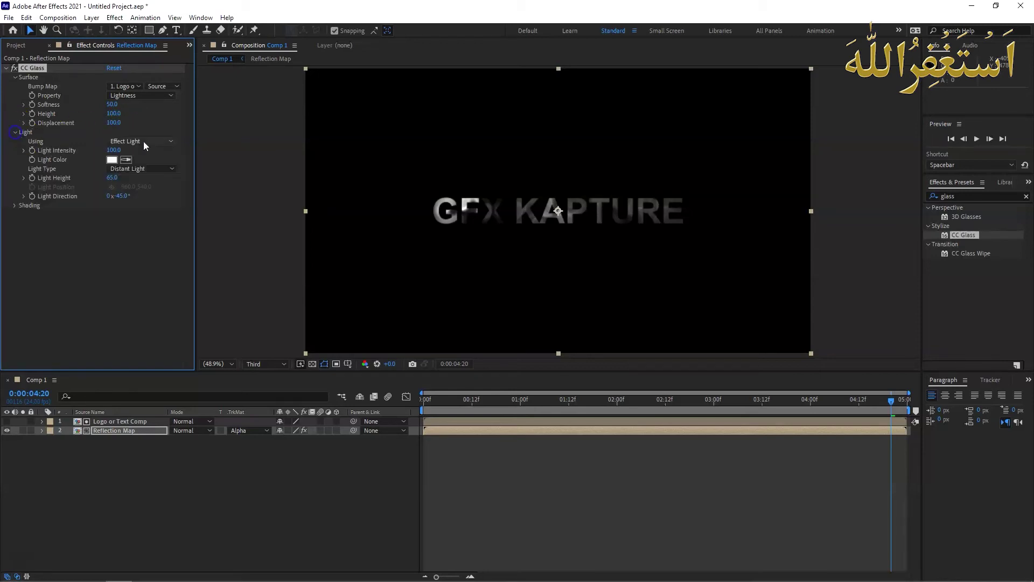
pyautogui.click(143, 141)
pyautogui.click(150, 164)
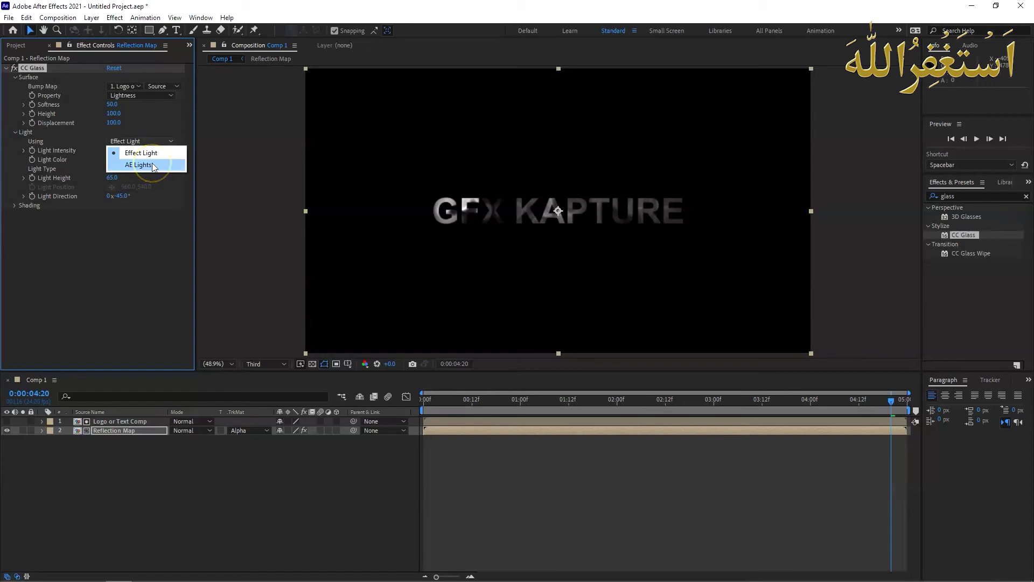
pyautogui.click(152, 165)
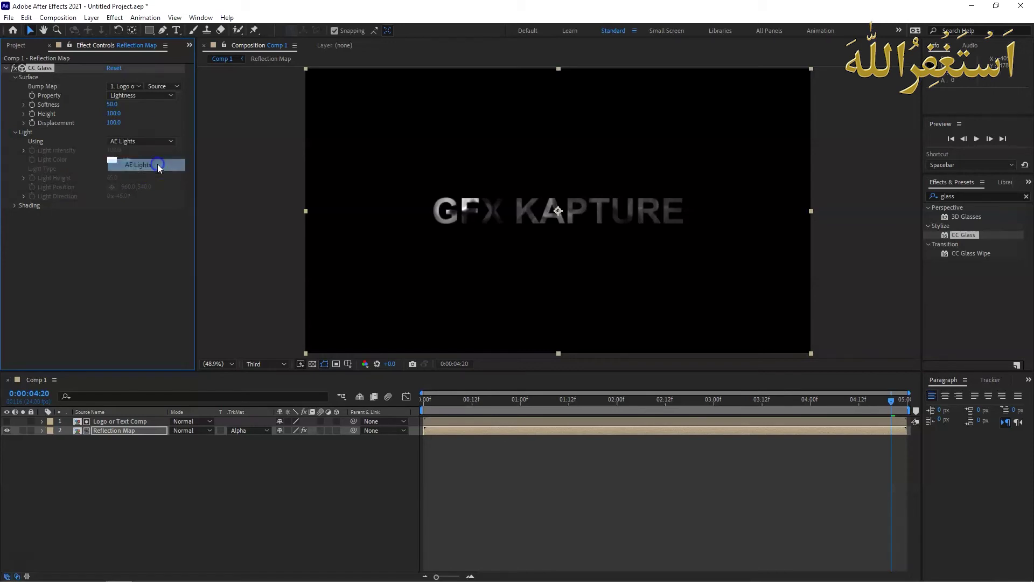
pyautogui.click(15, 205)
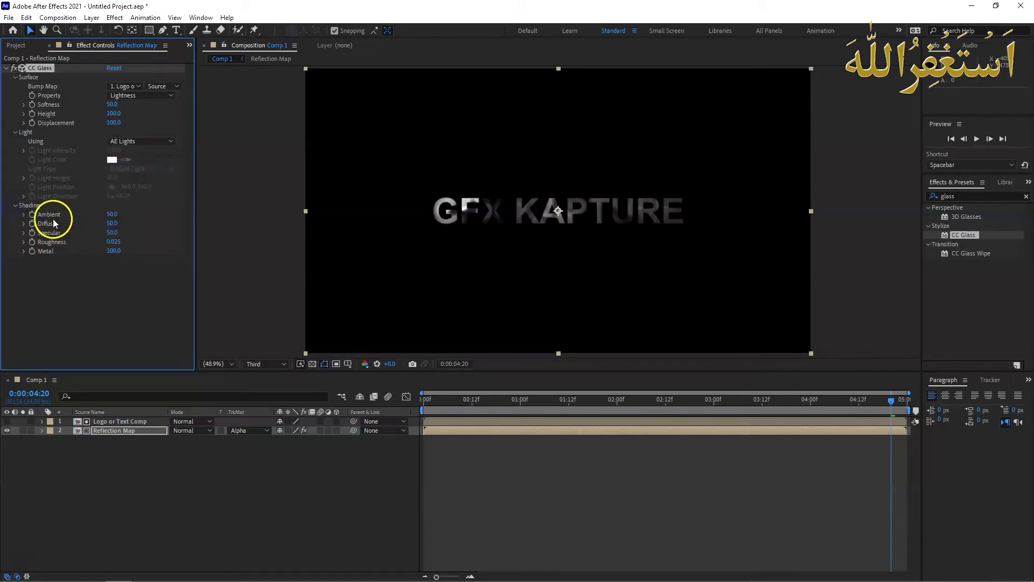
pyautogui.click(112, 223)
pyautogui.write('1')
pyautogui.press('Return')
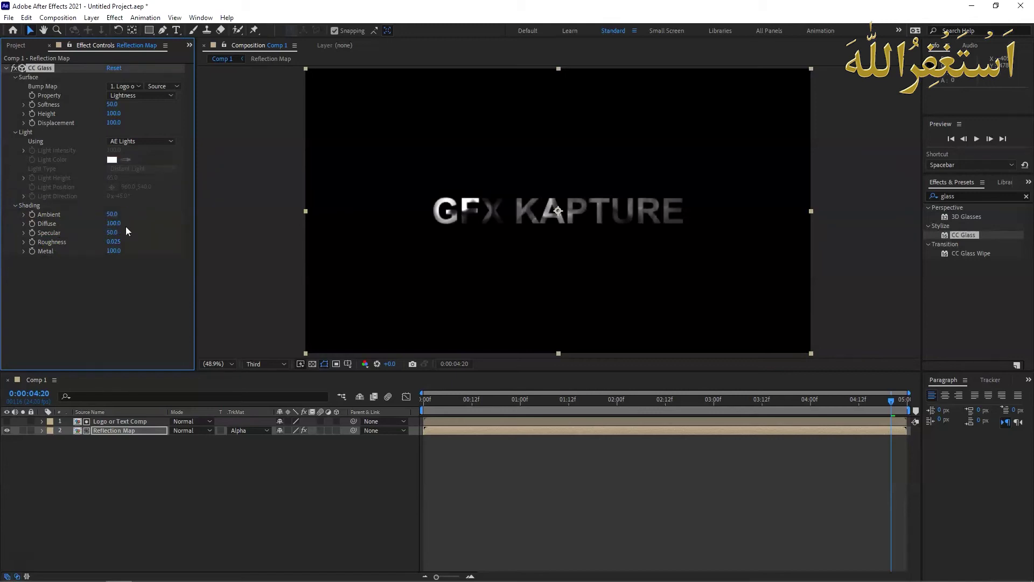
pyautogui.click(113, 251)
pyautogui.write('0')
pyautogui.press('Return')
# Search for 'cc blob' and apply CC Blobbylize to the Reflection Map layer
pyautogui.click(7, 69)
pyautogui.click(80, 102)
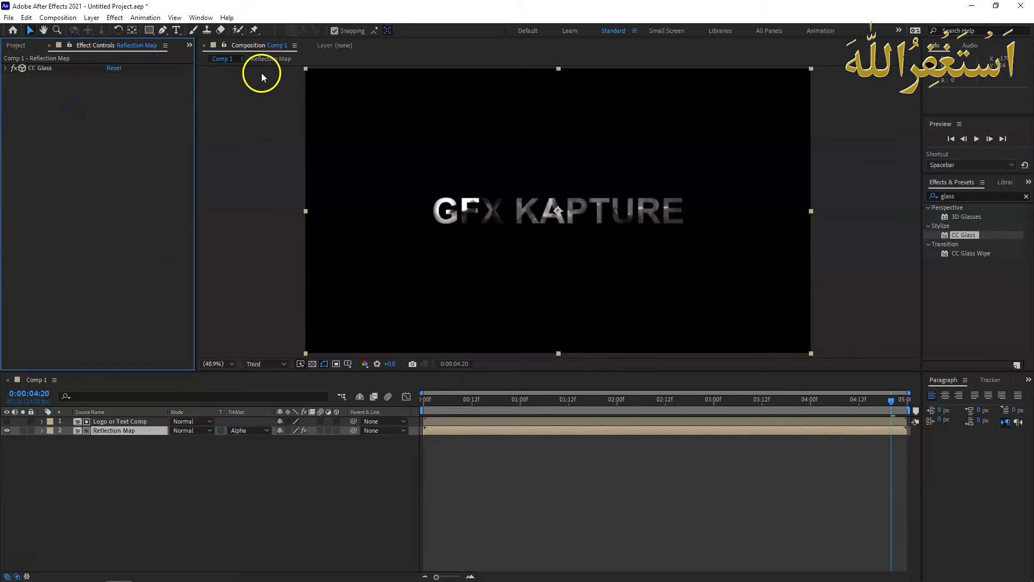
pyautogui.click(1026, 197)
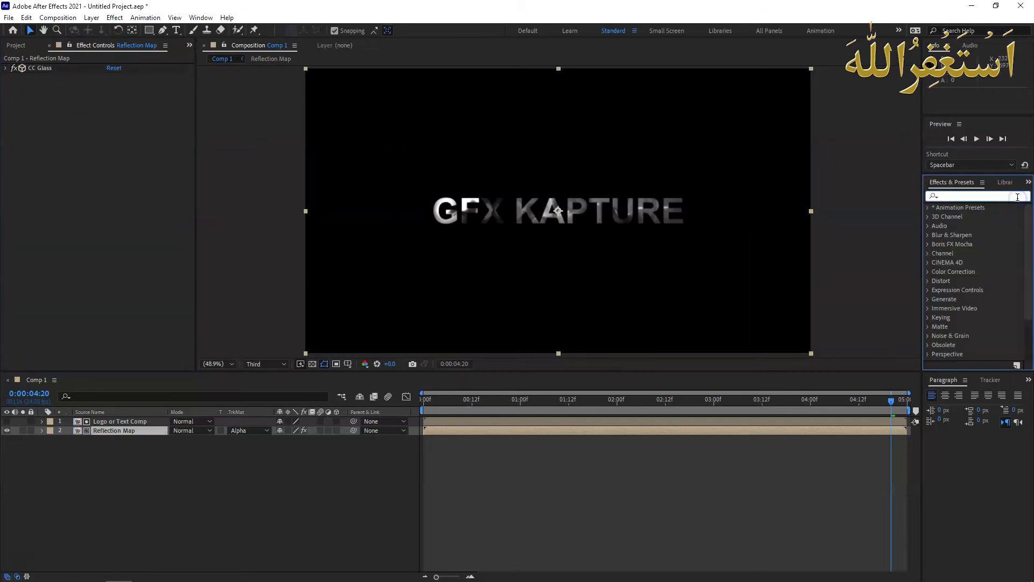
pyautogui.write('cc blob')
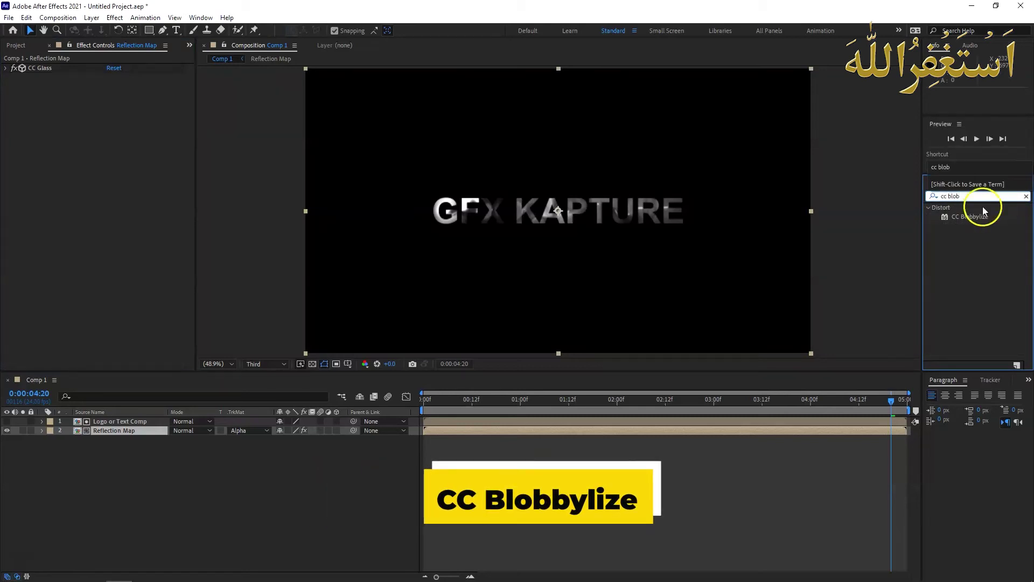
pyautogui.moveTo(973, 217)
pyautogui.mouseDown()
pyautogui.moveTo(94, 442)
pyautogui.moveTo(105, 430)
pyautogui.mouseUp()
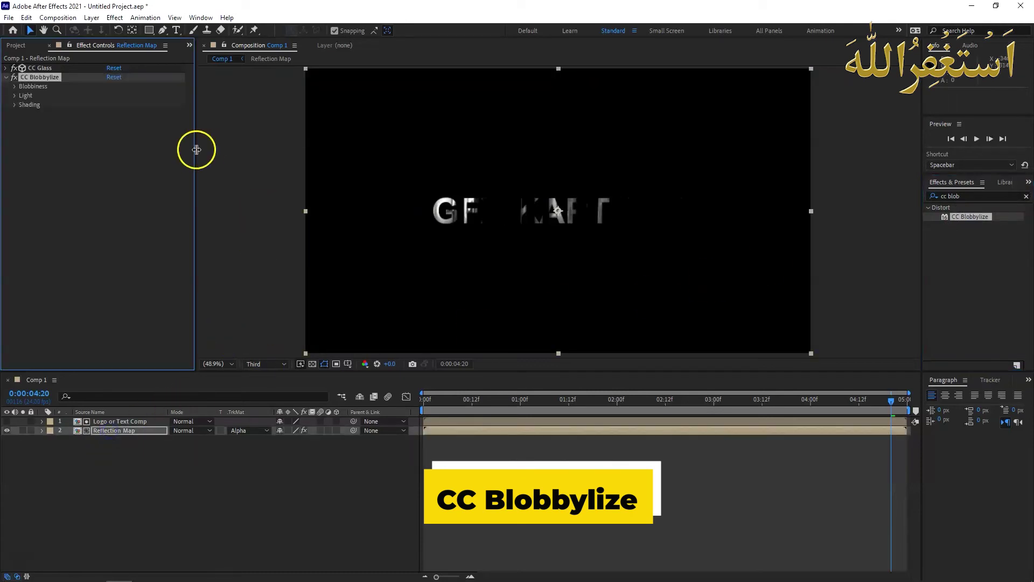
# Set CC Blobbylize Blob Layer to Logo or Text Comp with Cut Away 0
pyautogui.click(15, 86)
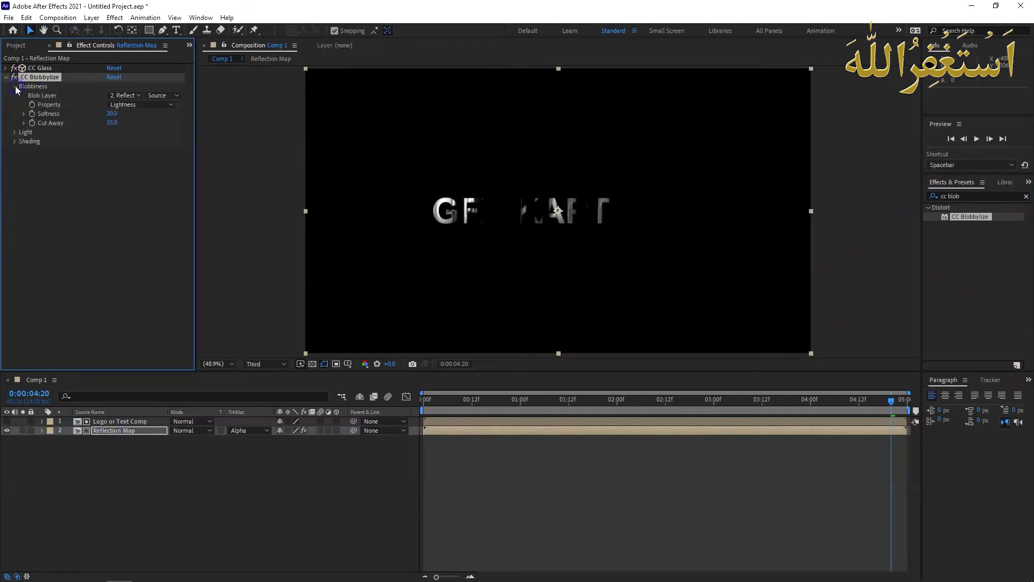
pyautogui.click(125, 95)
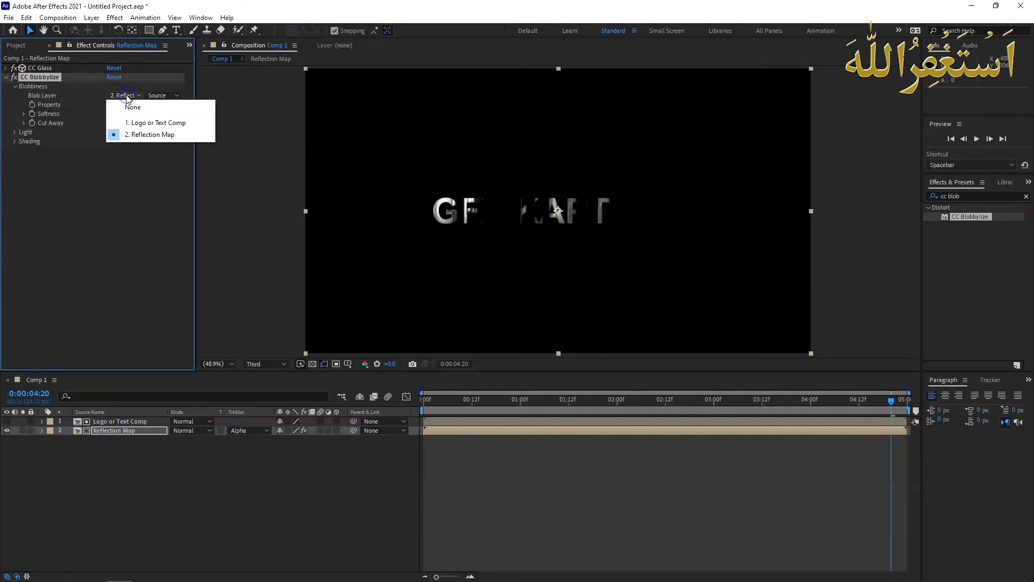
pyautogui.click(151, 124)
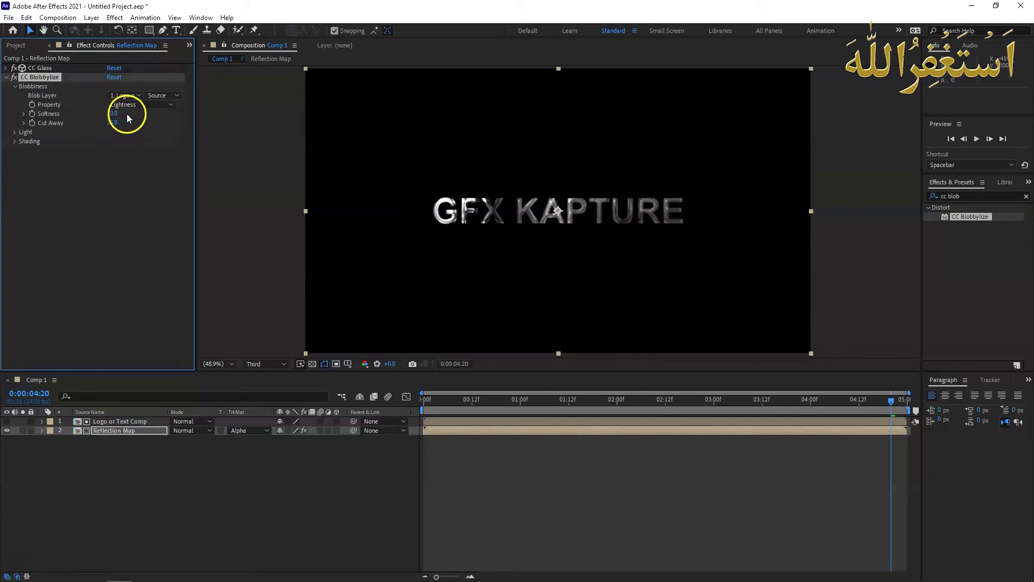
pyautogui.click(111, 122)
pyautogui.press('Return')
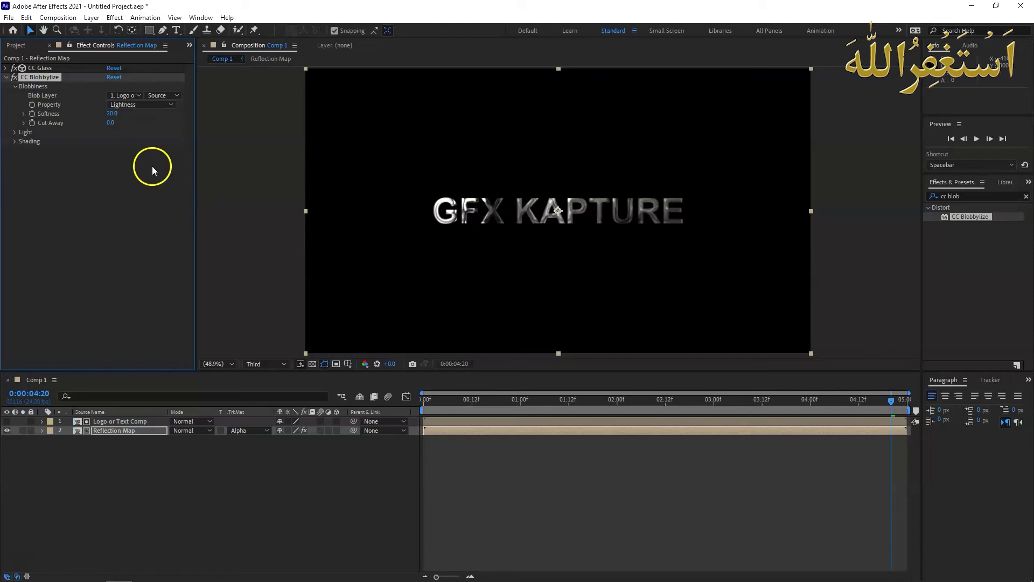
# Expand CC Blobbylize Light and Shading, then try Softness values around 30, 35 and 22
pyautogui.click(15, 132)
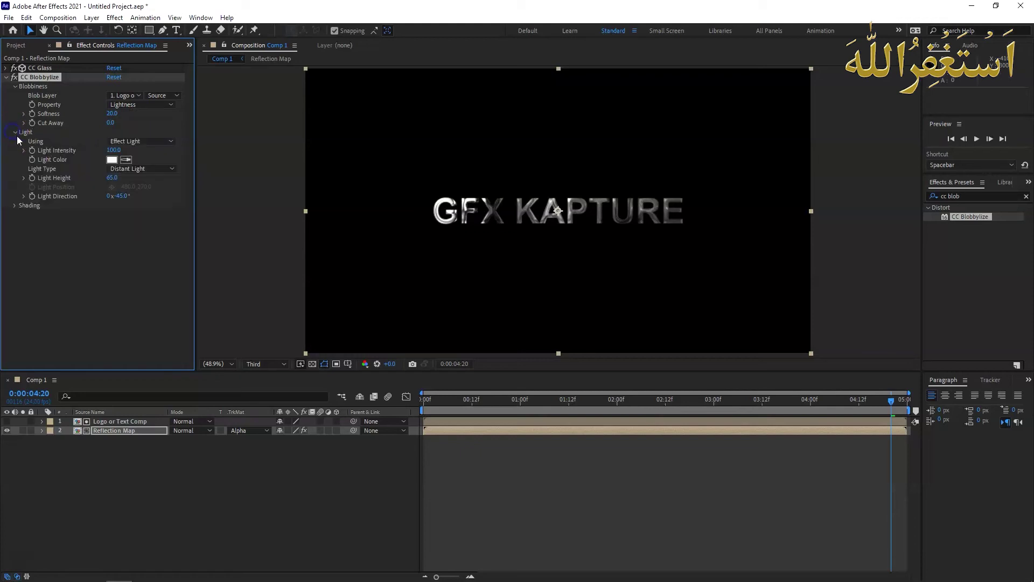
pyautogui.click(14, 206)
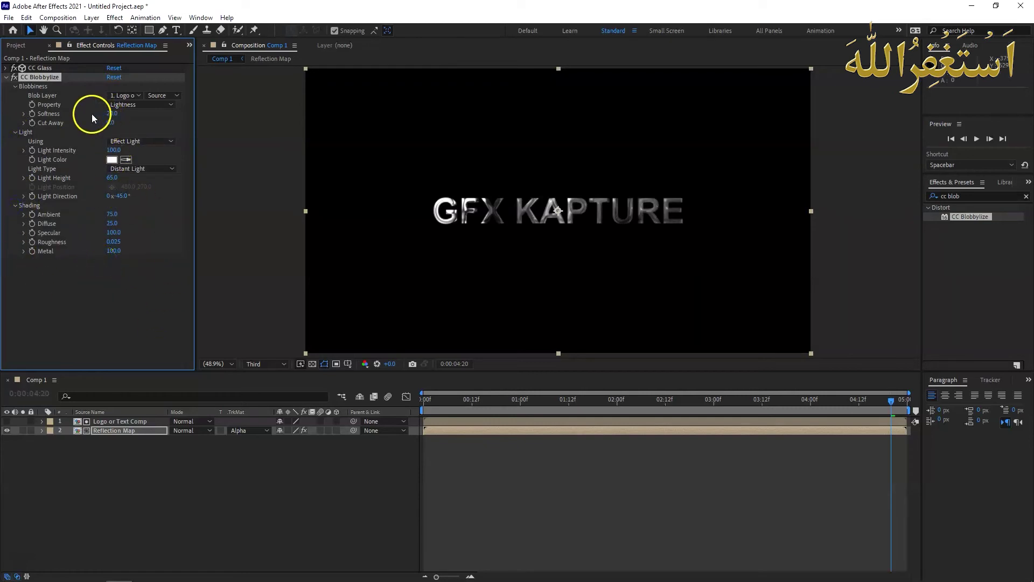
pyautogui.click(109, 114)
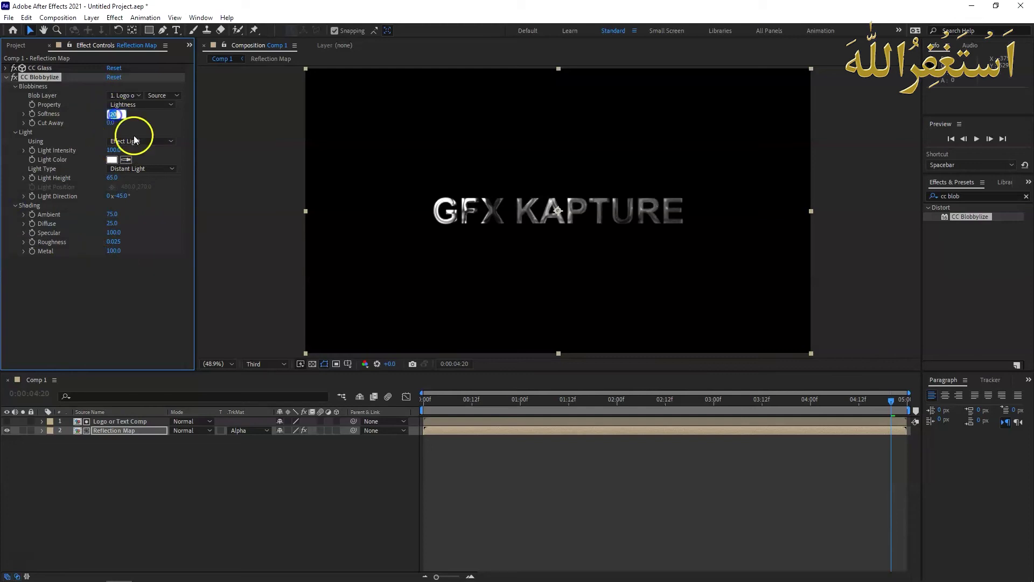
pyautogui.write('30')
pyautogui.press('Return')
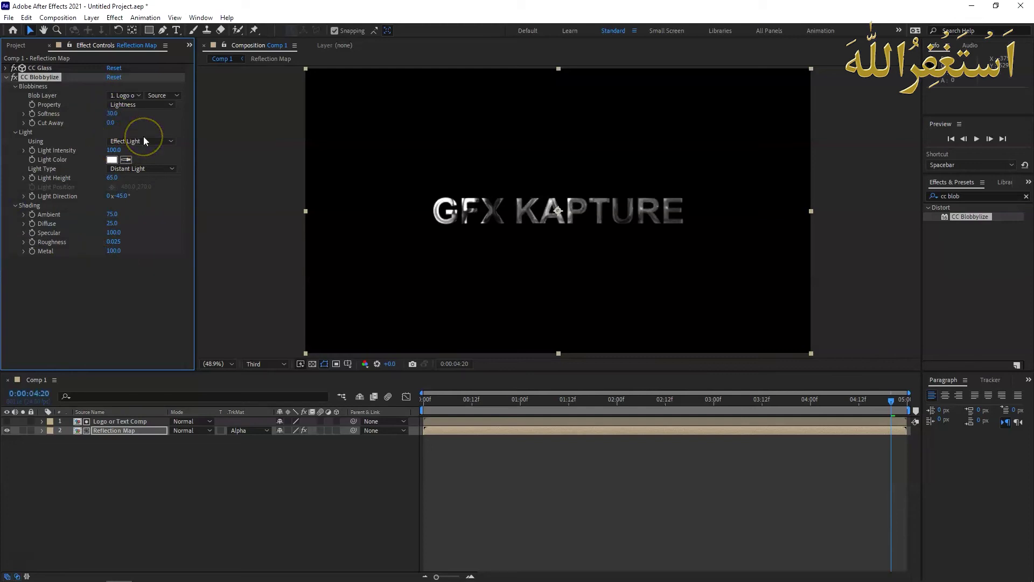
pyautogui.click(109, 115)
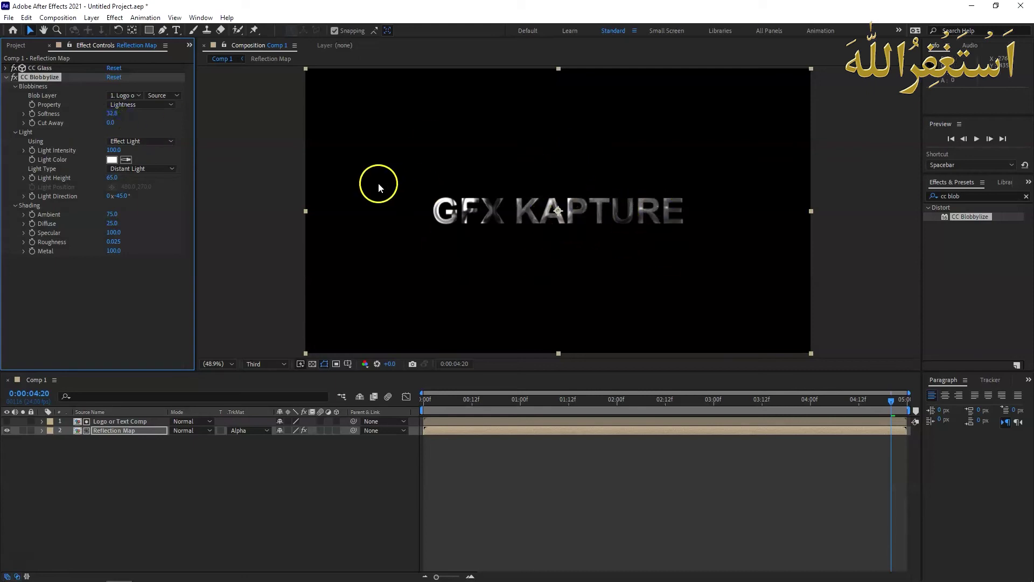
pyautogui.moveTo(115, 113); pyautogui.dragTo(124, 113)
pyautogui.moveTo(95, 111); pyautogui.dragTo(120, 116)
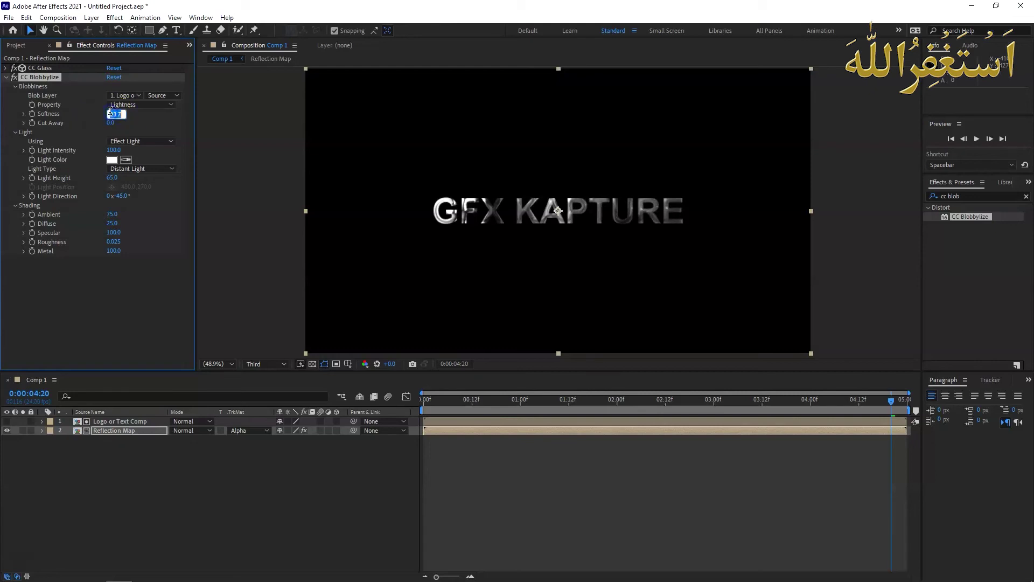
# Settle CC Blobbylize Softness at 25 and return to the timeline start
pyautogui.click(111, 114)
pyautogui.press('Return')
pyautogui.click(109, 113)
pyautogui.write('25')
pyautogui.press('Return')
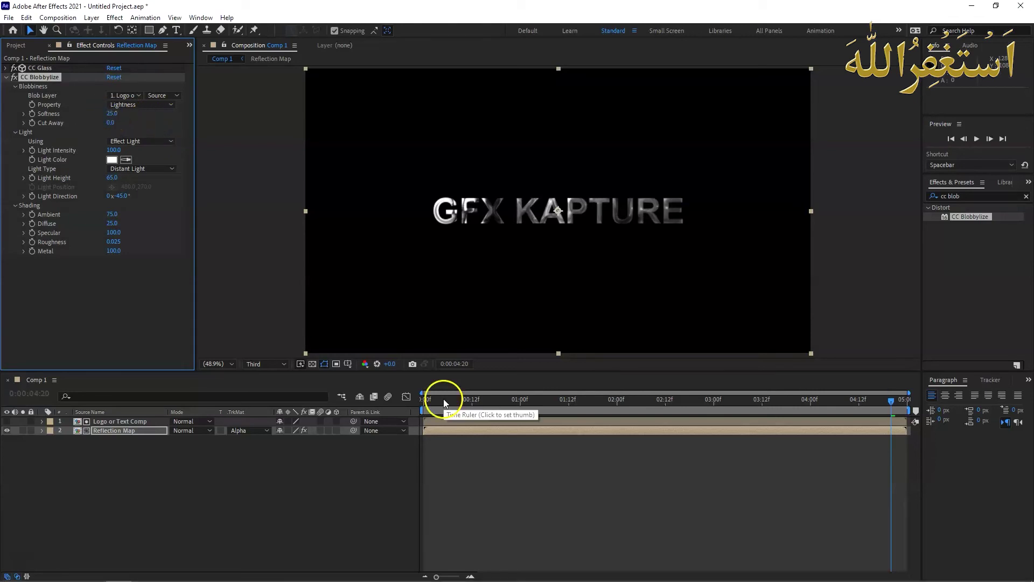
pyautogui.click(425, 399)
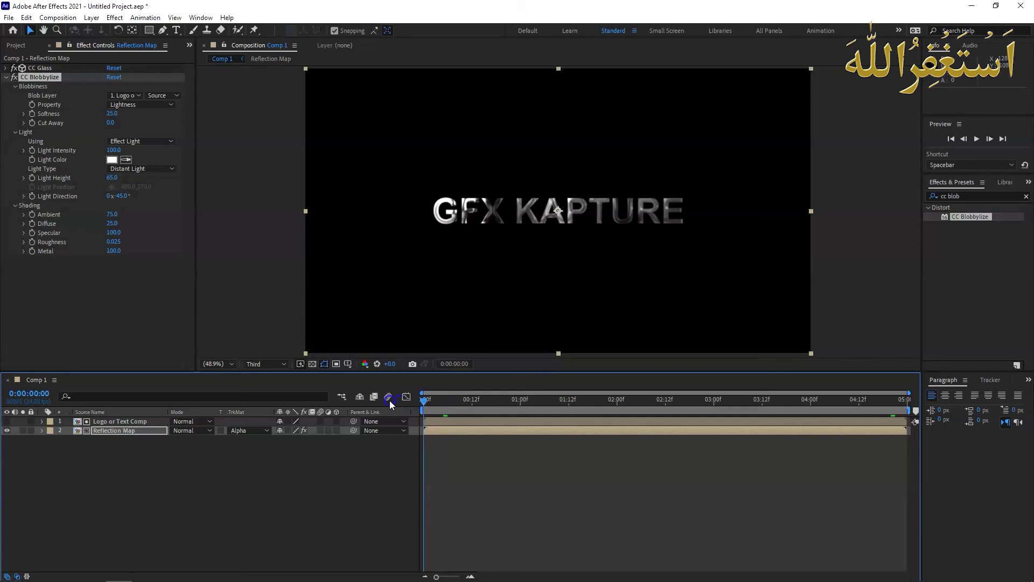
# Preview the chrome text, stop playback, and select the Logo or Text Comp layer
pyautogui.press('space')
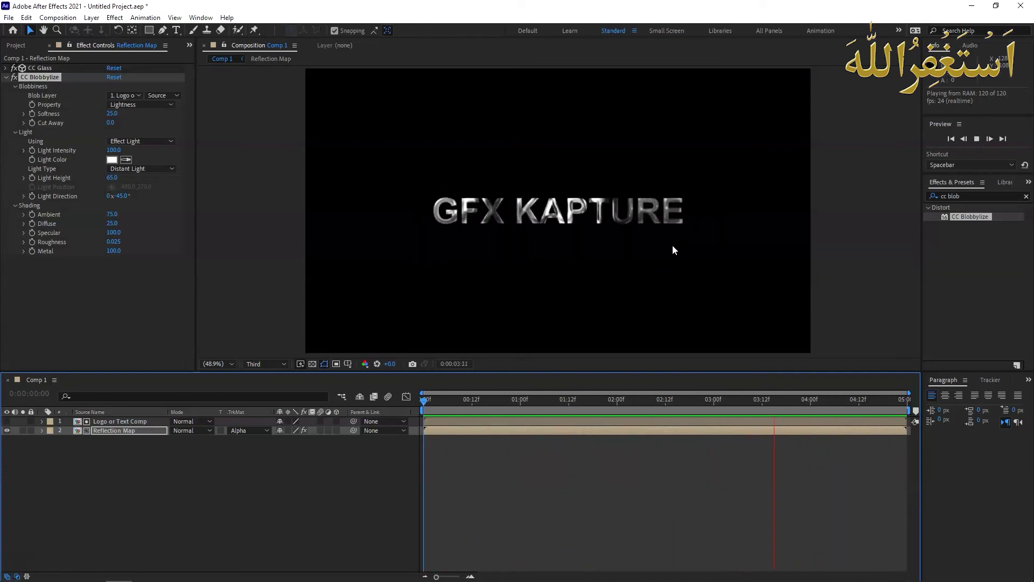
pyautogui.click(575, 243)
pyautogui.click(88, 422)
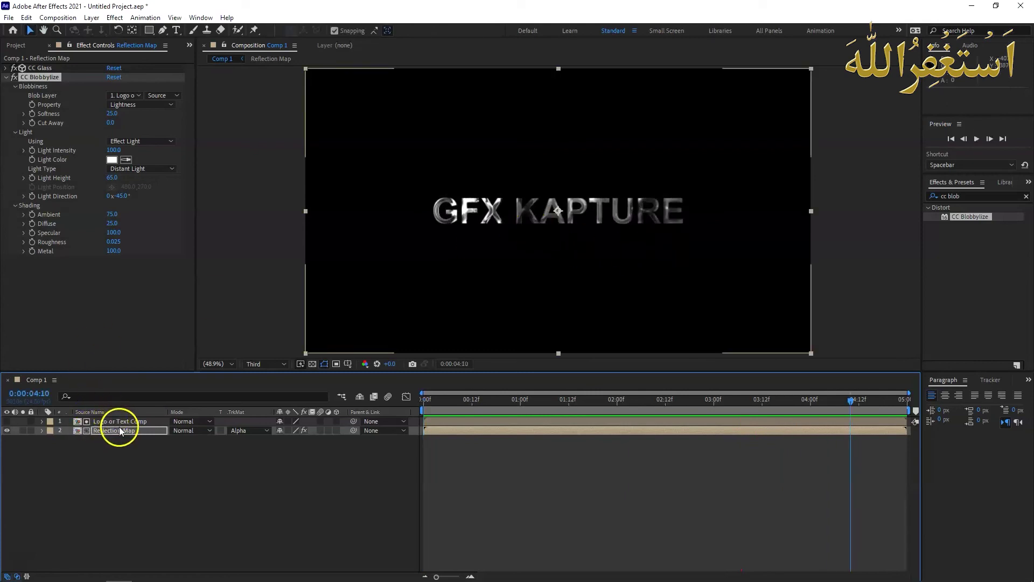
# Open the Logo or Text Comp precomp and scale the GFX KAPTURE text to 159%
pyautogui.doubleClick(124, 422)
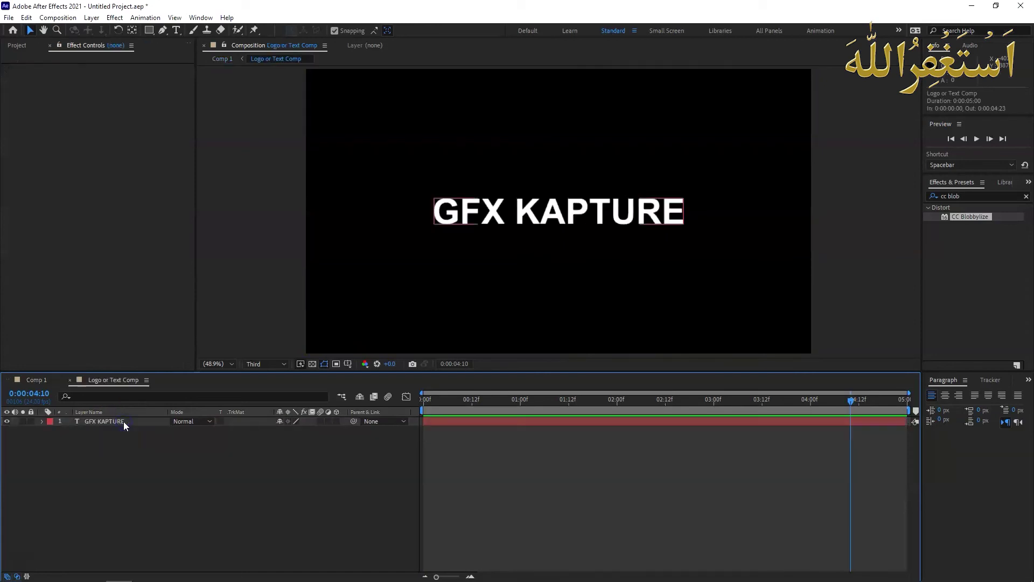
pyautogui.click(109, 421)
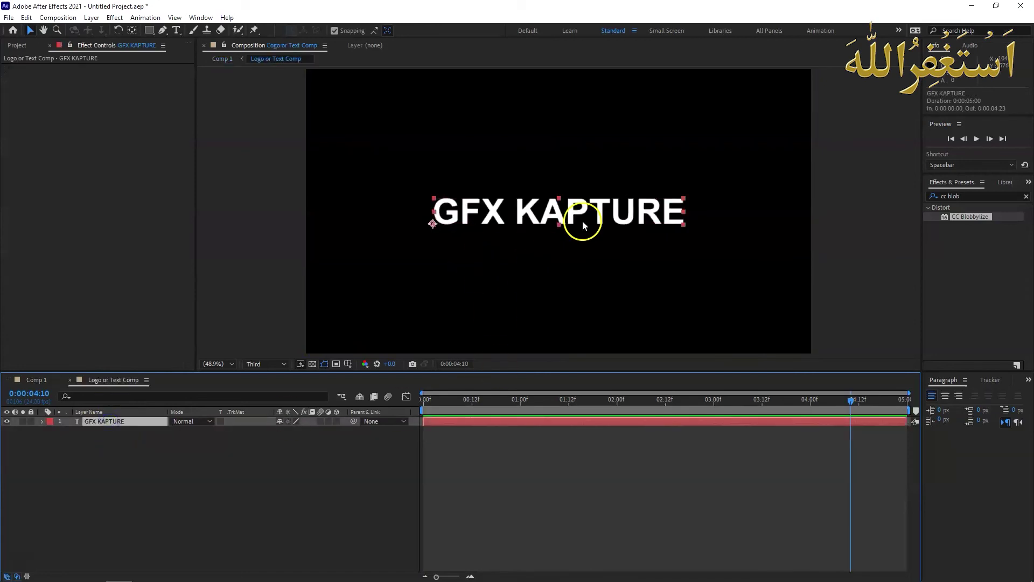
pyautogui.press('s')
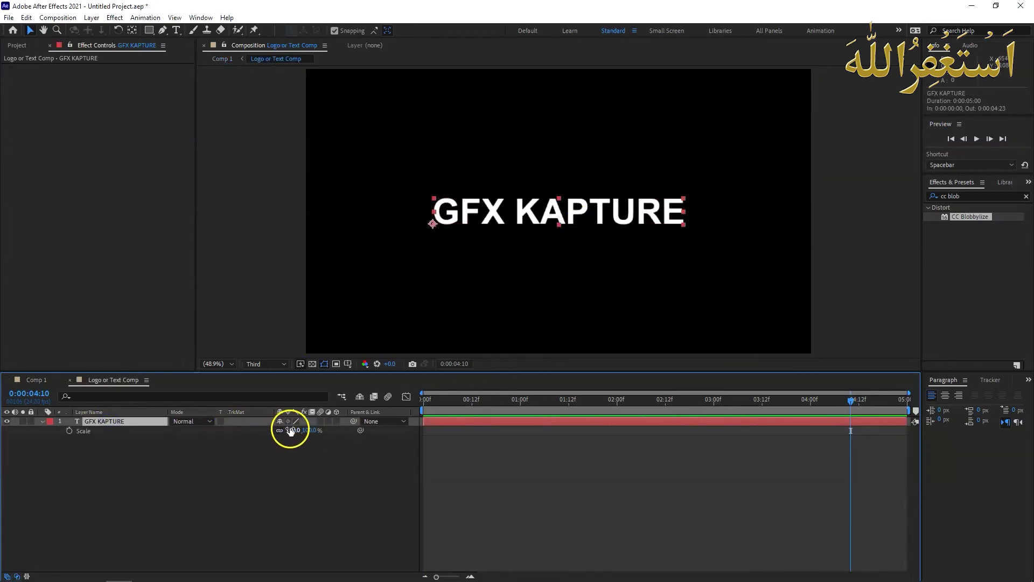
pyautogui.moveTo(291, 430); pyautogui.dragTo(326, 432)
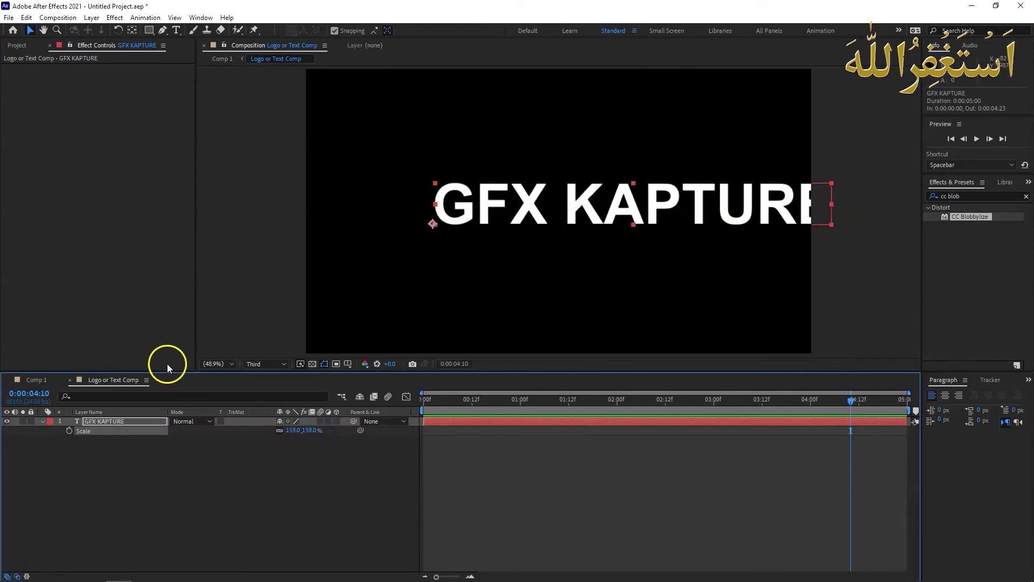
# Move the text's anchor to its bottom centre and shift the text left into frame
pyautogui.click(102, 422)
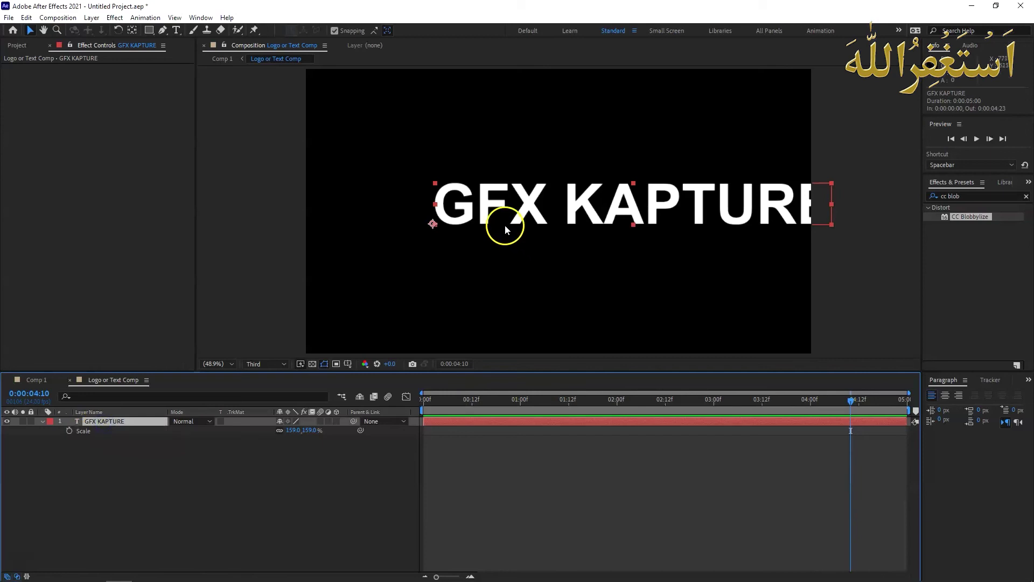
pyautogui.click(131, 30)
pyautogui.moveTo(439, 225); pyautogui.dragTo(623, 209)
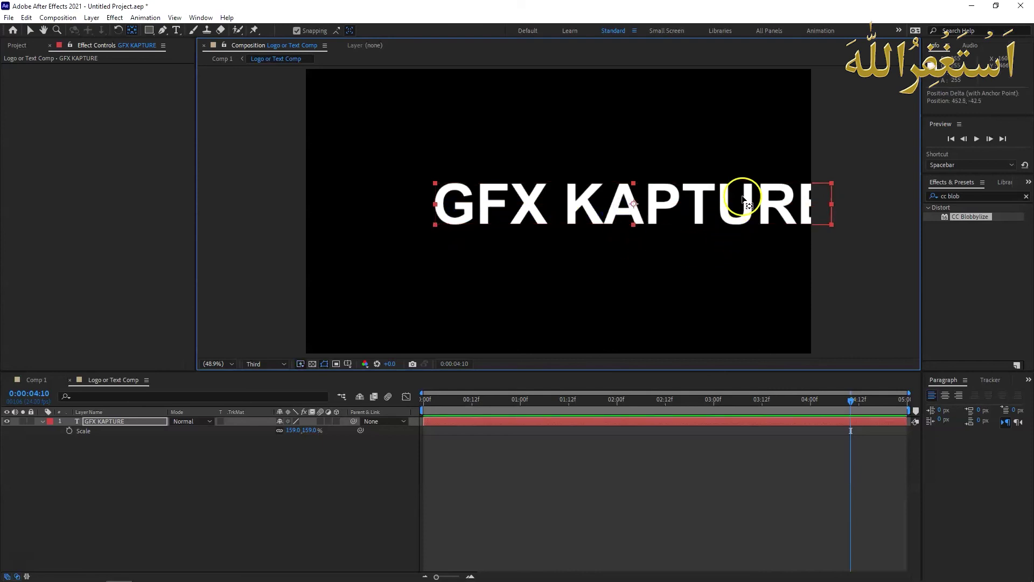
pyautogui.click(33, 31)
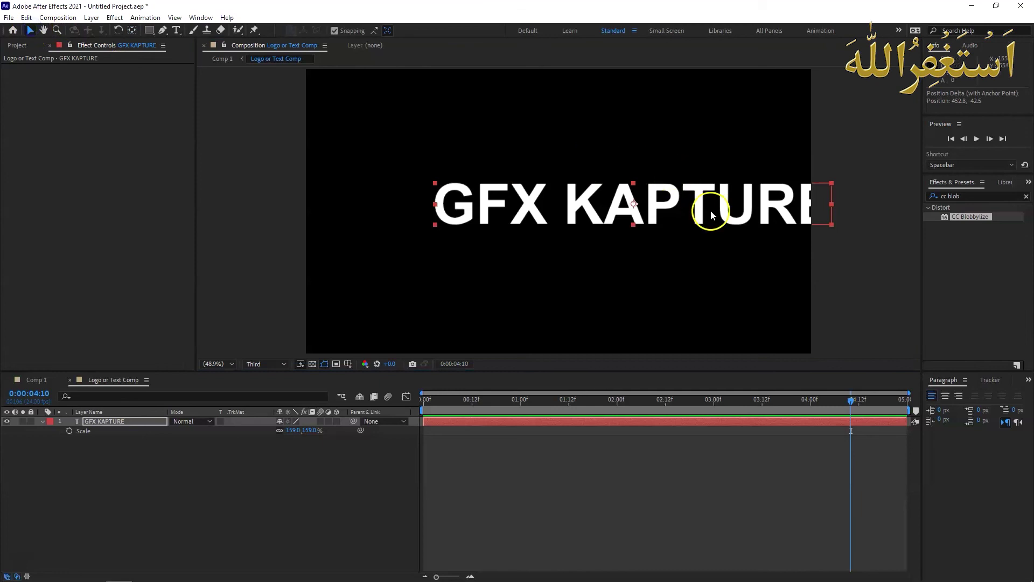
pyautogui.moveTo(711, 214); pyautogui.dragTo(656, 218)
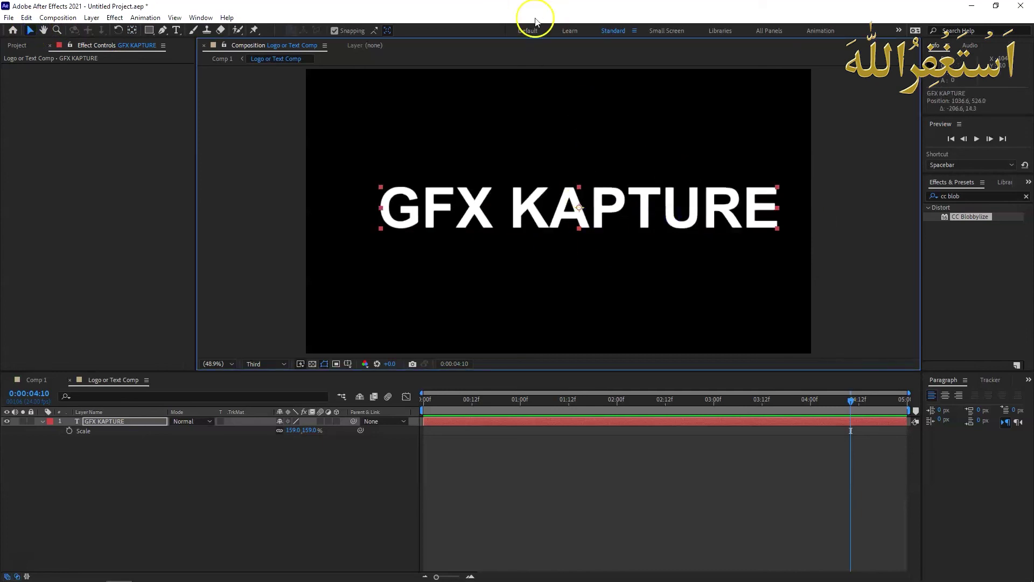
# Use the Align panel to centre GFX KAPTURE horizontally and vertically in the composition
pyautogui.click(201, 17)
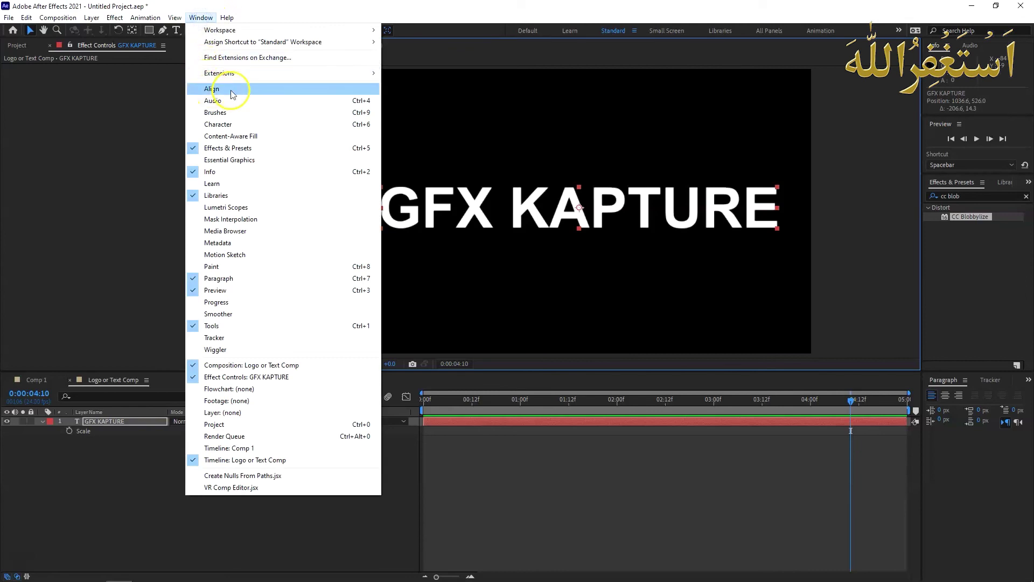
pyautogui.click(228, 88)
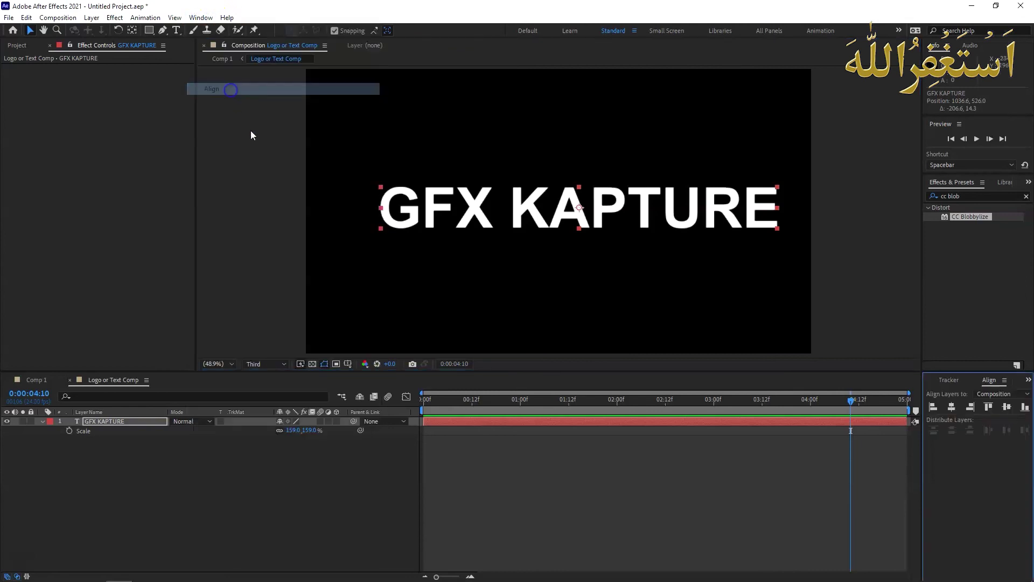
pyautogui.click(952, 408)
pyautogui.click(1005, 409)
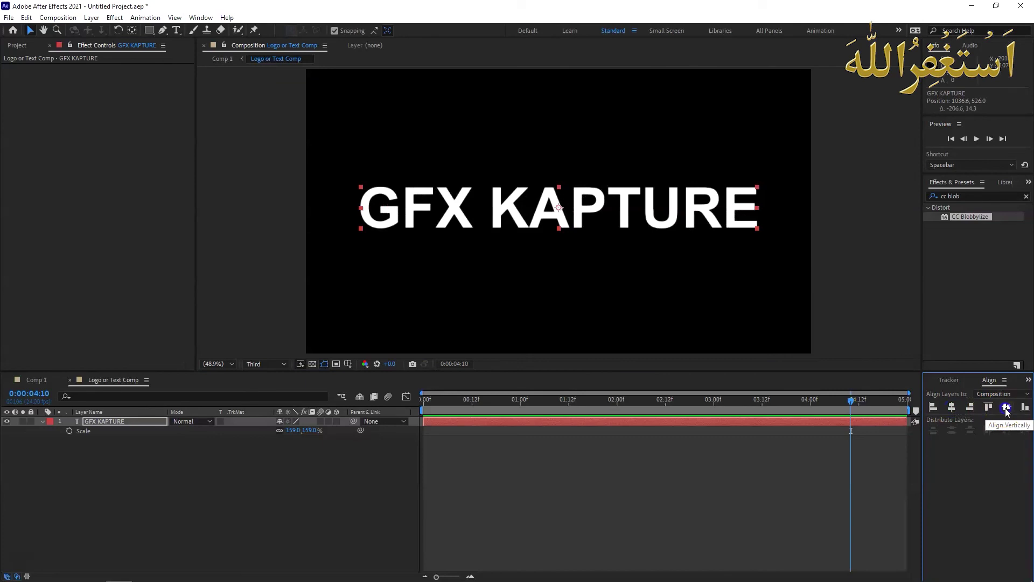
pyautogui.click(1006, 408)
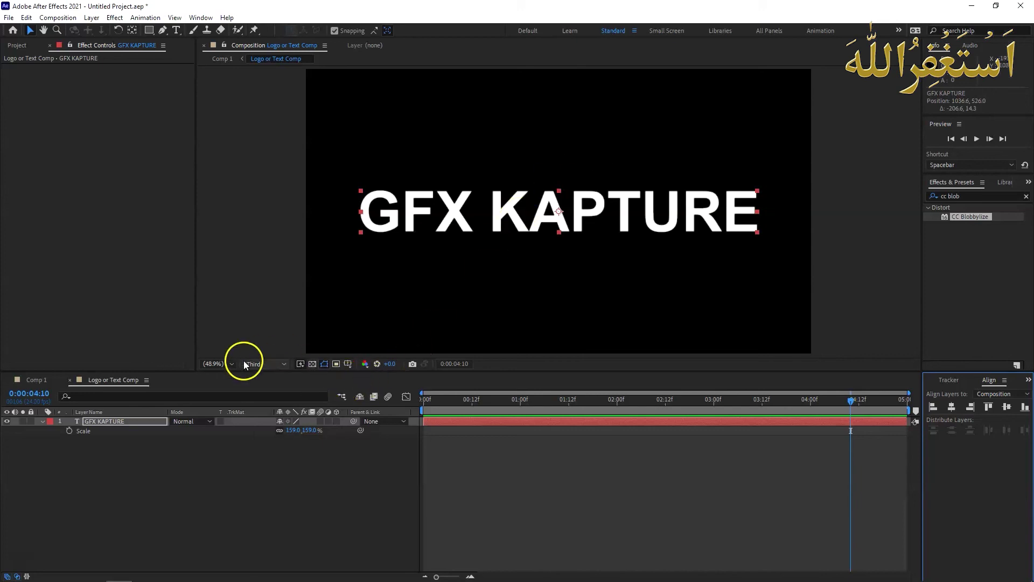
# Close the text precomp and preview Comp 1 from its start
pyautogui.click(70, 380)
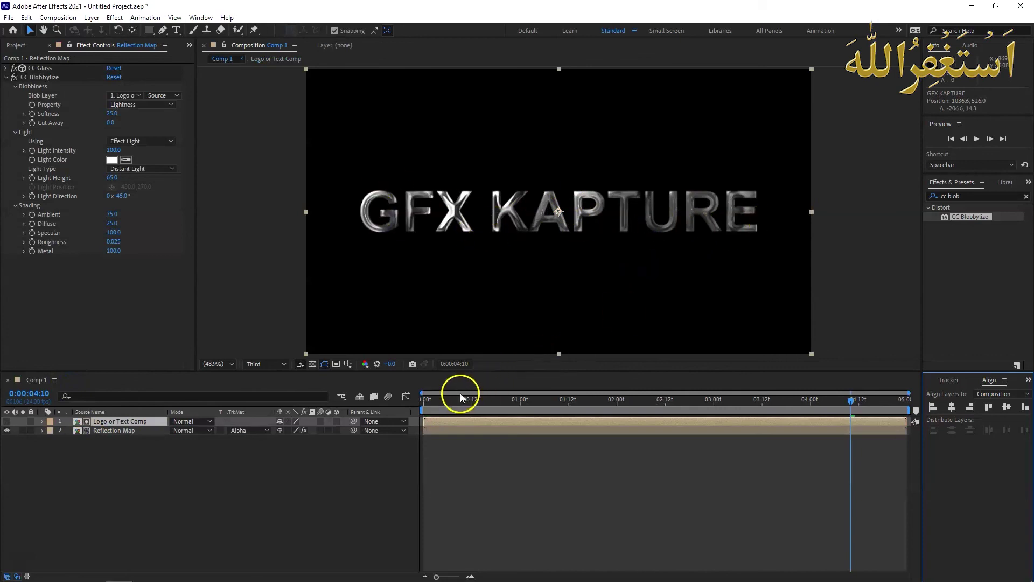
pyautogui.moveTo(437, 400); pyautogui.dragTo(387, 403)
pyautogui.press('space')
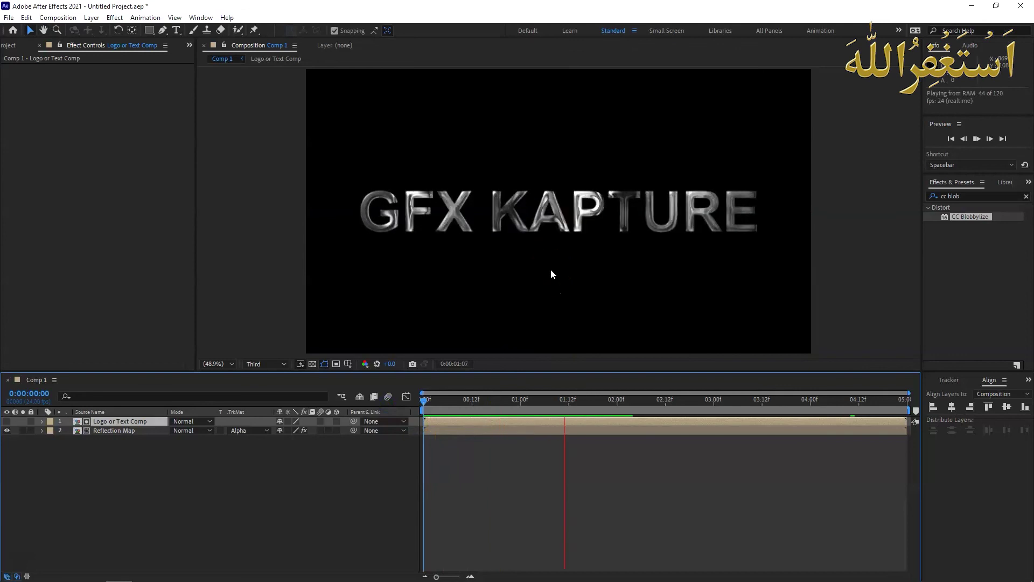
pyautogui.click(543, 275)
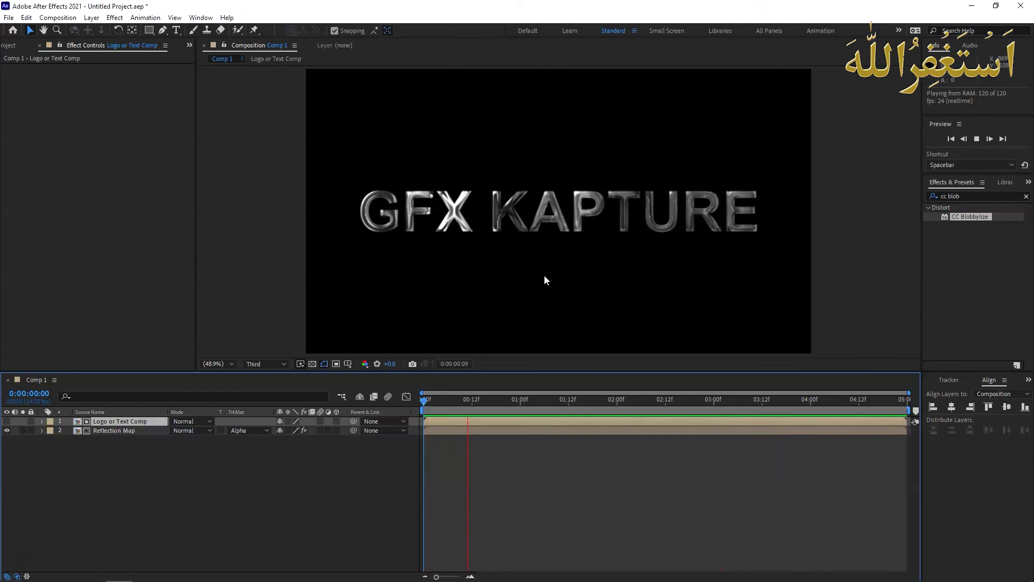
pyautogui.click(405, 471)
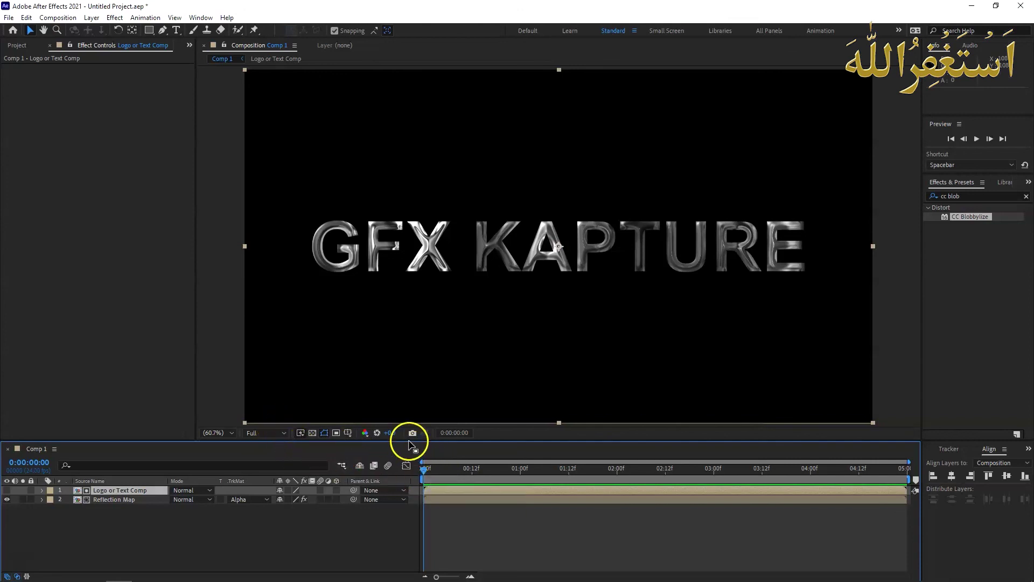
# Enlarge the composition viewer and preview the final chrome GFX KAPTURE title again
pyautogui.moveTo(388, 441); pyautogui.dragTo(384, 511)
pyautogui.click(426, 532)
pyautogui.press('space')
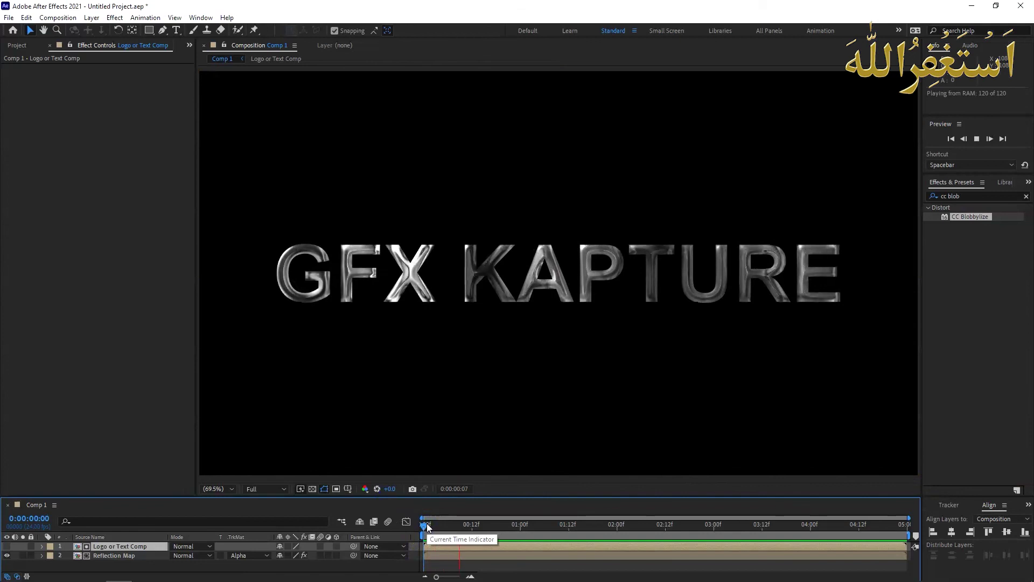